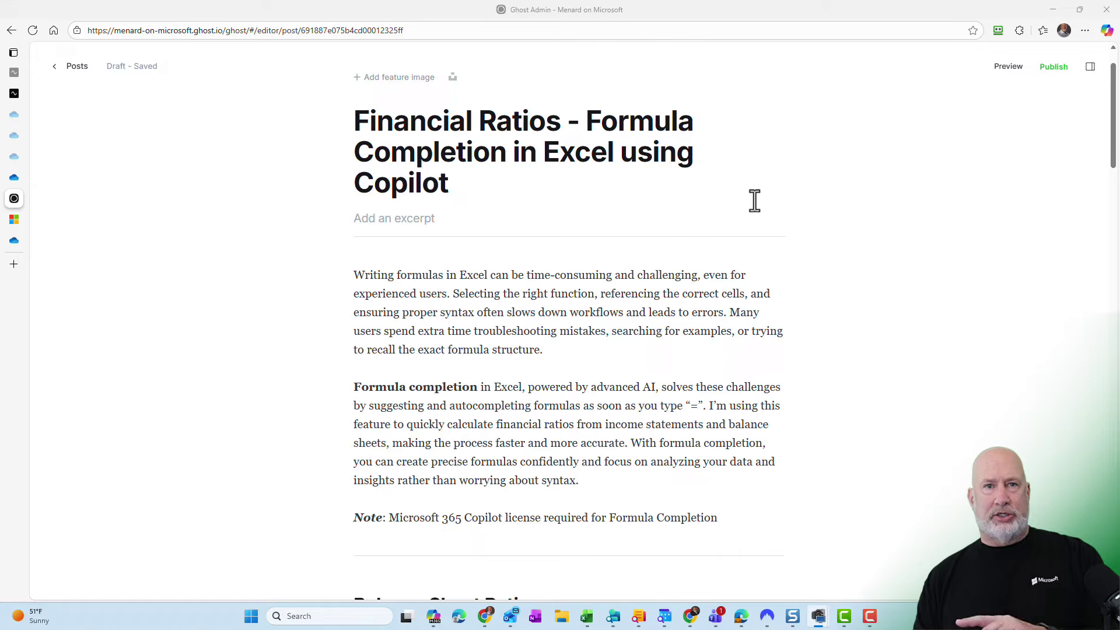
# Read the blog article's introduction and its Balance Sheet Ratios section, covering the Current Ratio and Quick Ratio definitions.
pyautogui.scroll(-1, 754, 200)
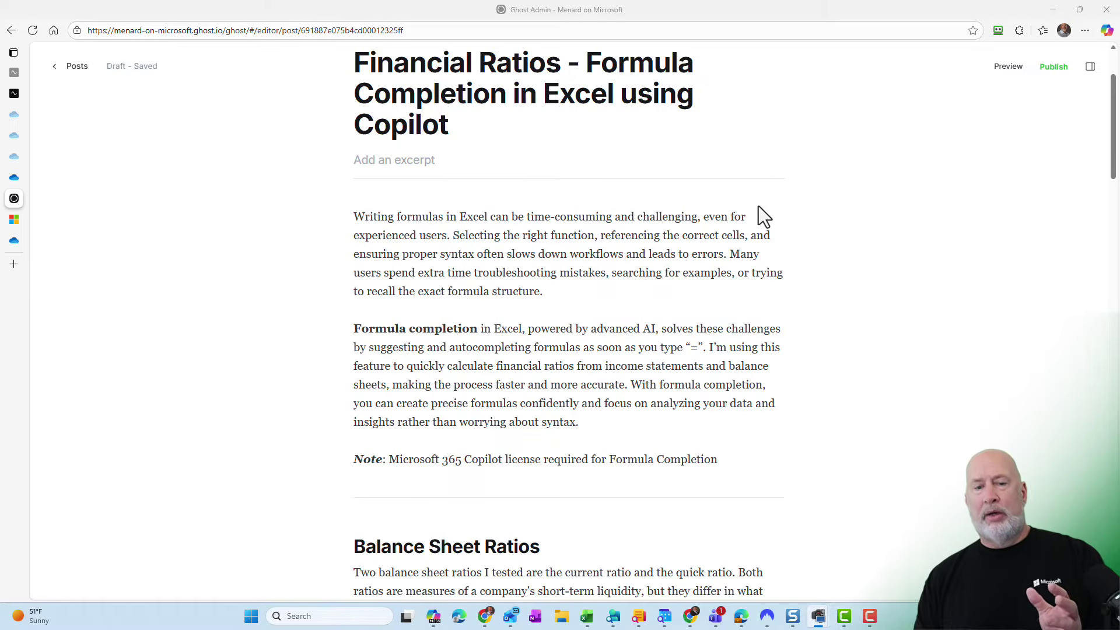
pyautogui.scroll(-1, 759, 206)
pyautogui.scroll(1, 758, 205)
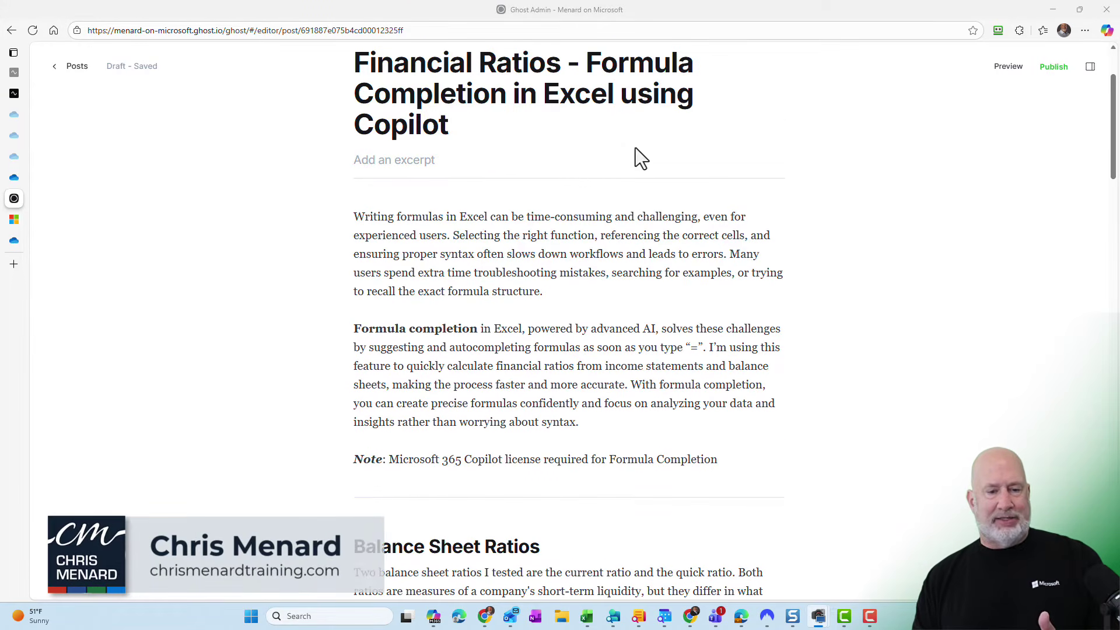
pyautogui.scroll(-2, 647, 160)
pyautogui.scroll(-6, 657, 171)
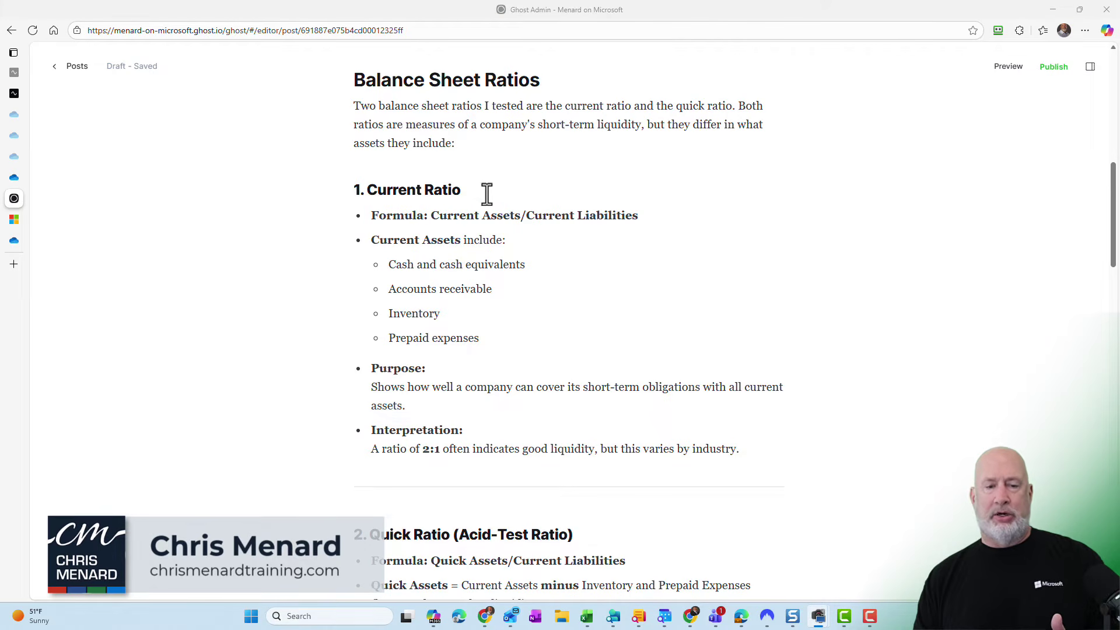
pyautogui.scroll(-3, 495, 222)
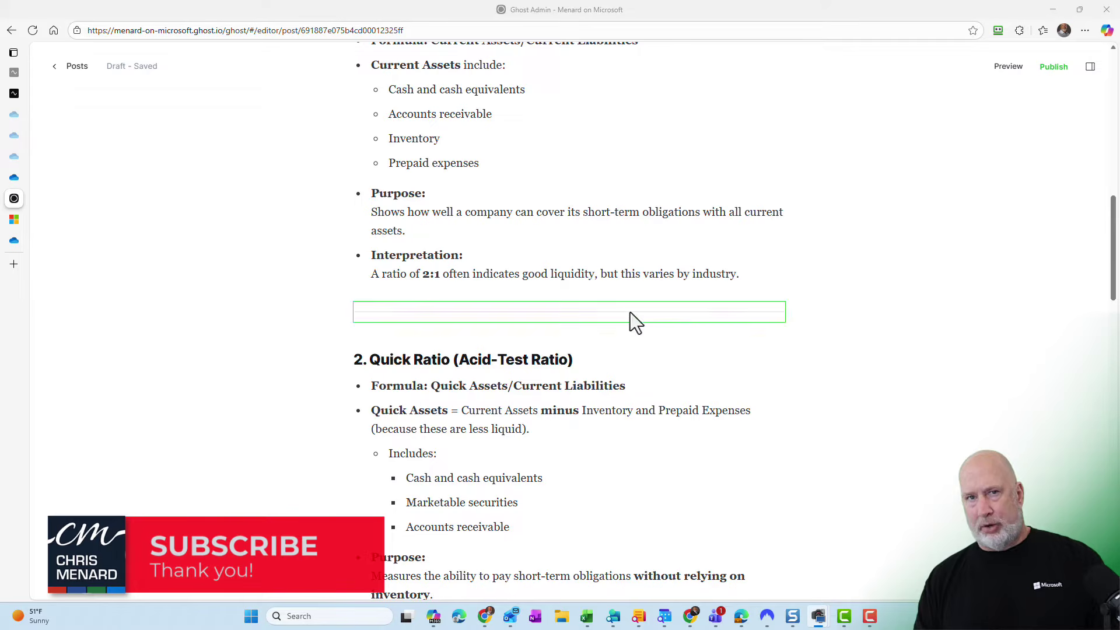
pyautogui.scroll(1, 657, 266)
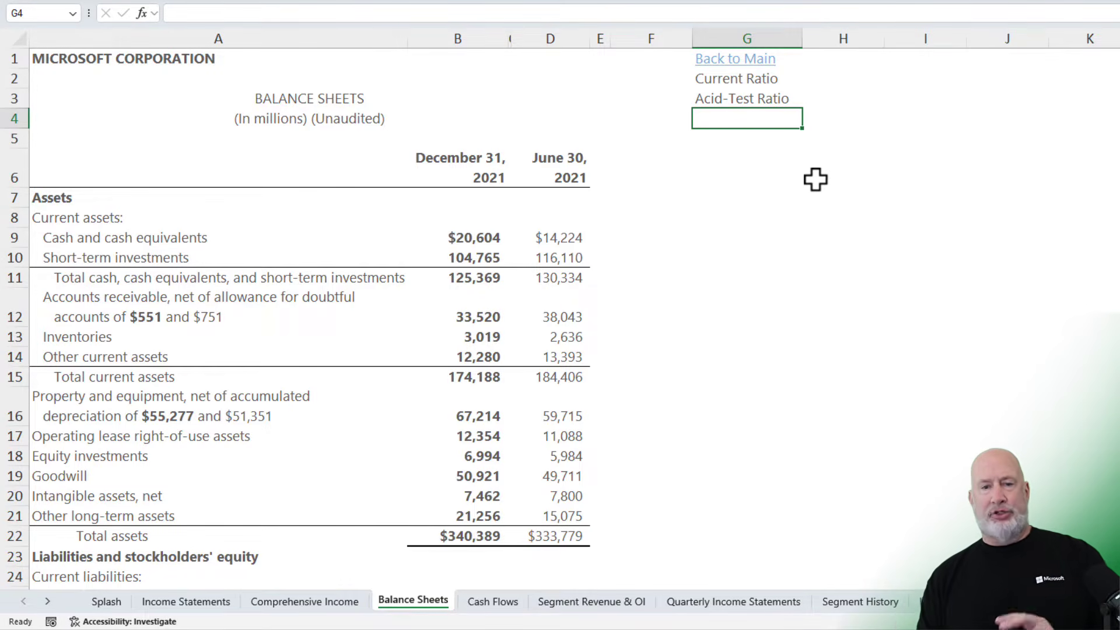
# In the Excel workbook's Balance Sheets sheet, review the ratio labels and locate total current assets and total current liabilities for December 31, 2021.
pyautogui.moveTo(722, 82); pyautogui.dragTo(734, 98)
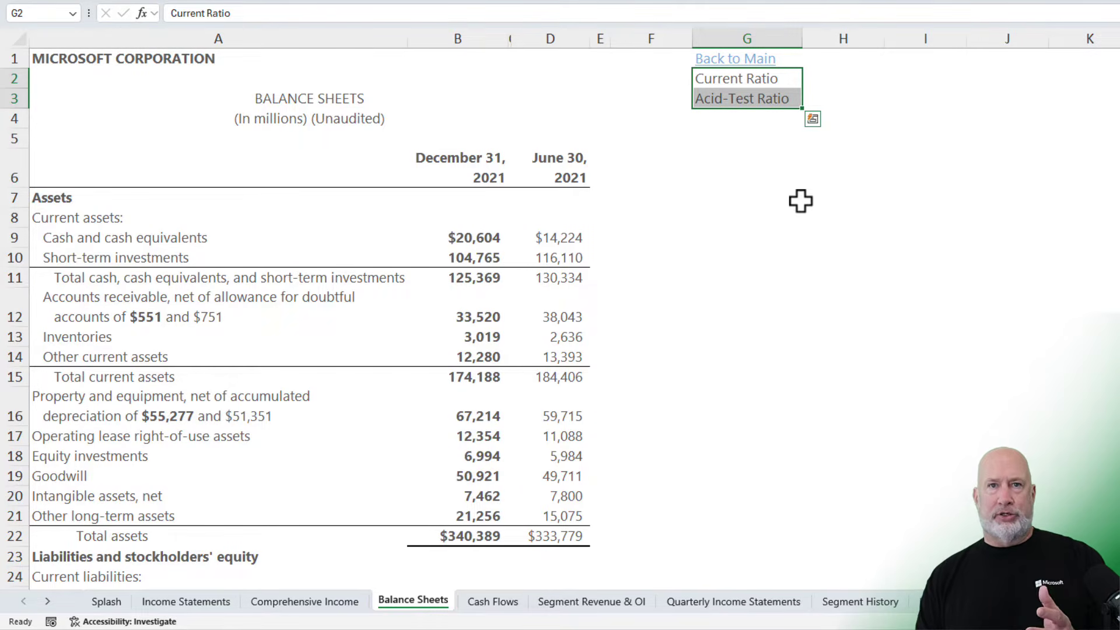
pyautogui.click(728, 134)
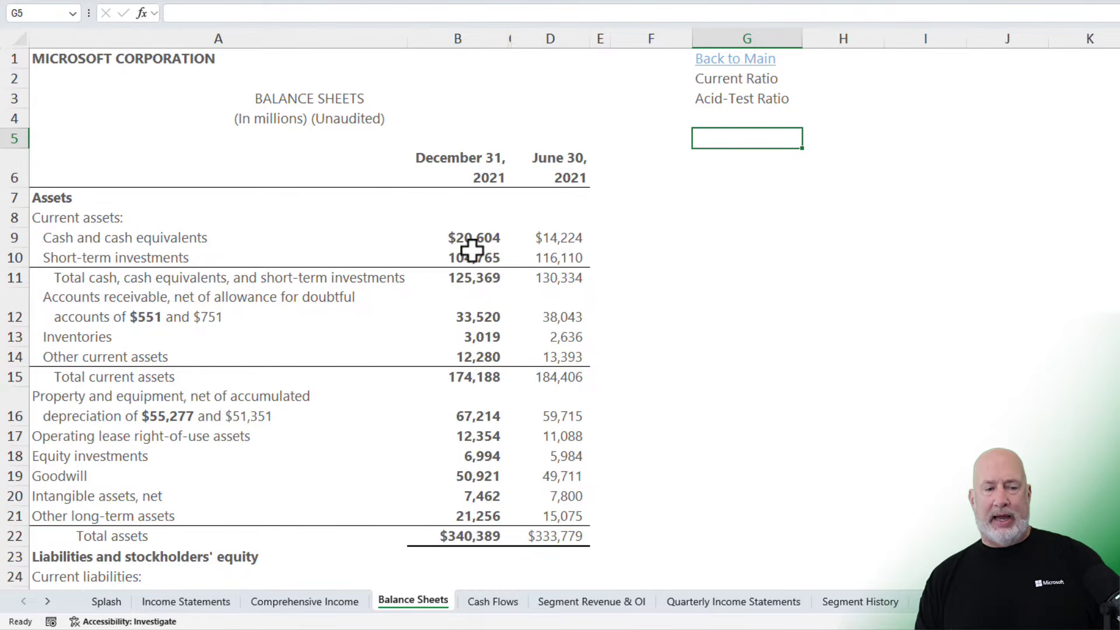
pyautogui.click(458, 373)
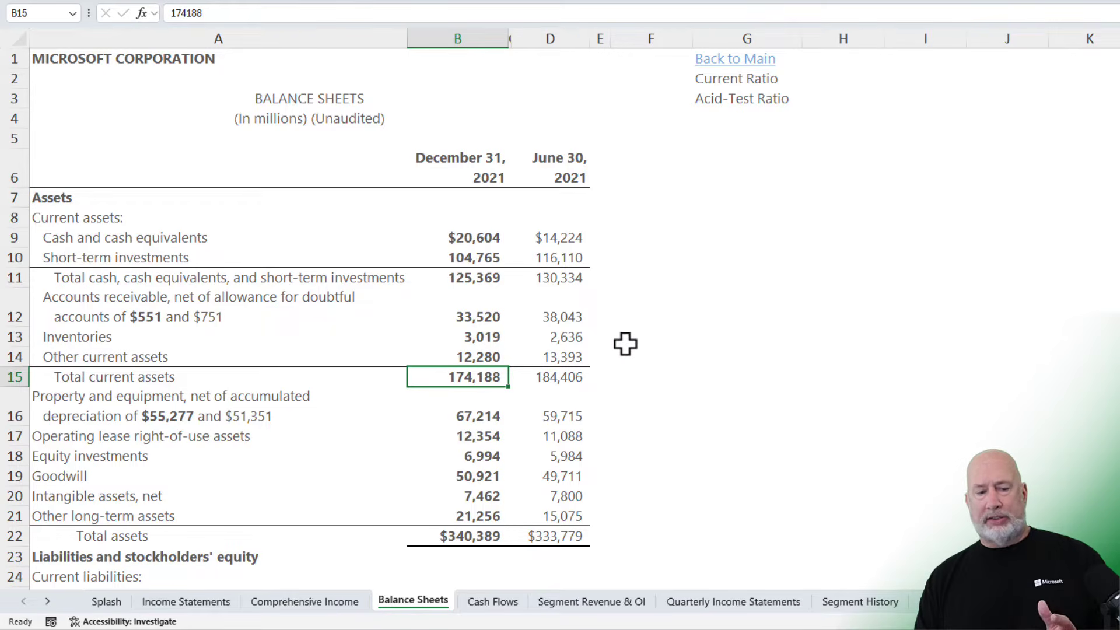
pyautogui.scroll(-5, 626, 344)
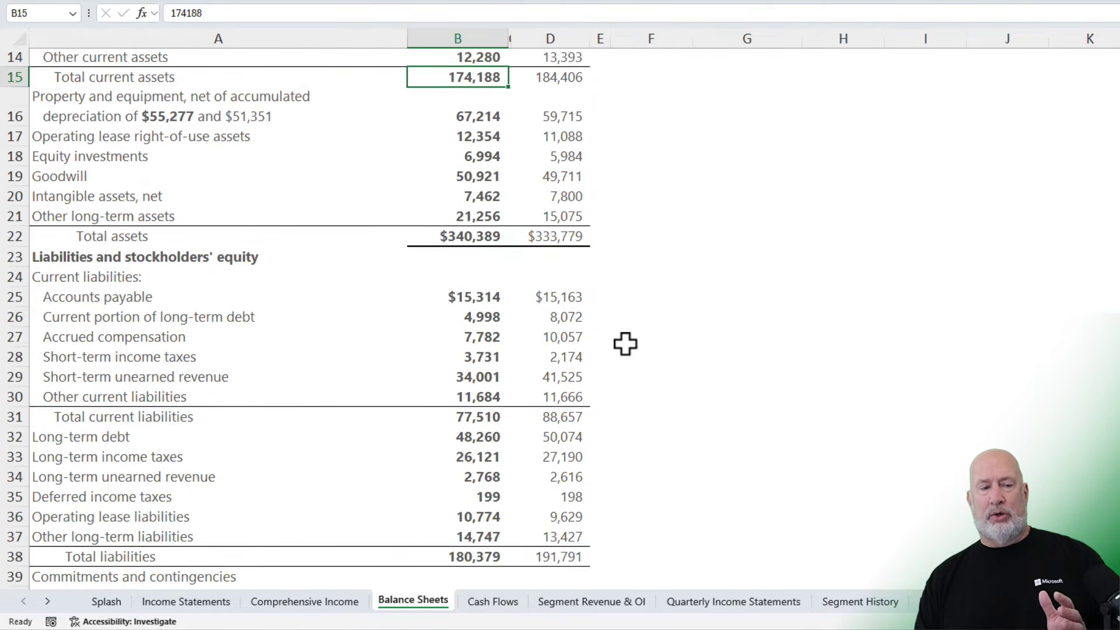
pyautogui.scroll(-1, 625, 344)
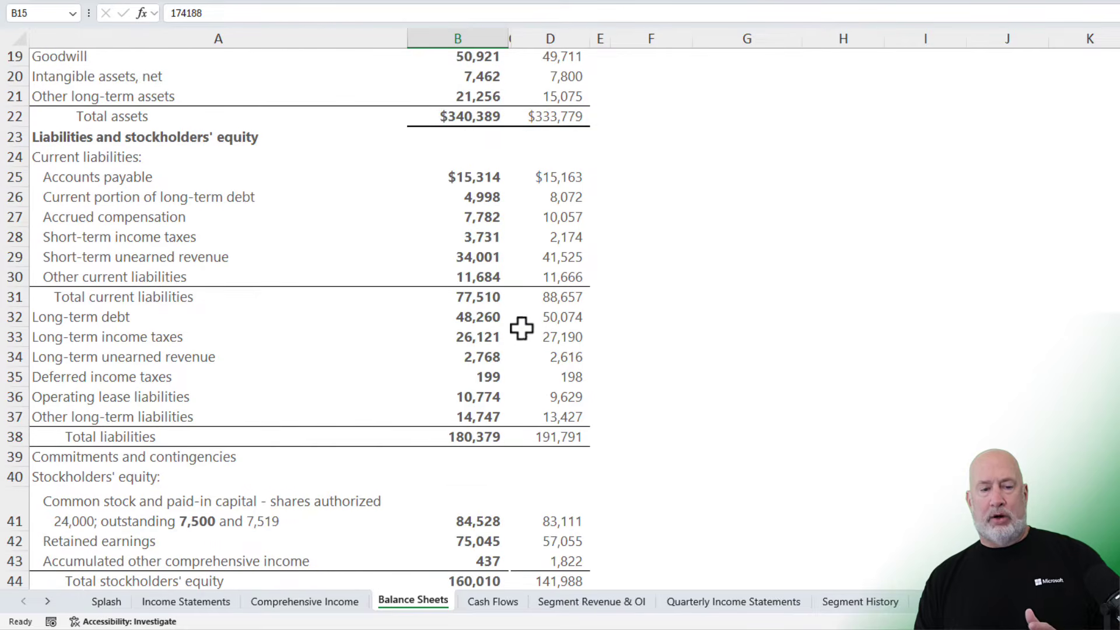
pyautogui.click(487, 298)
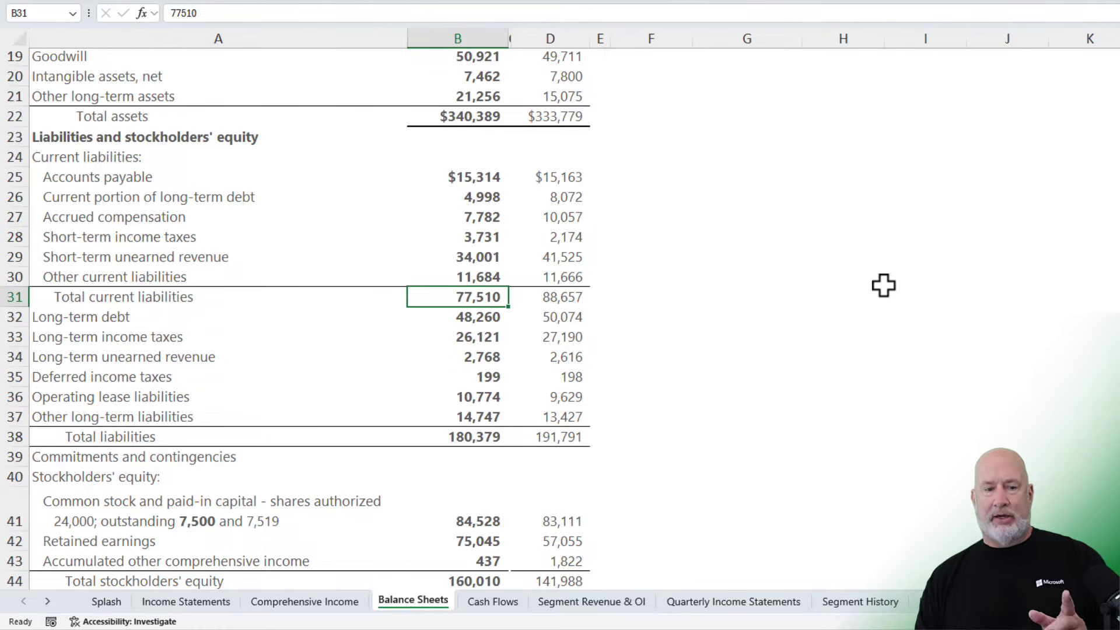
# Calculate the current ratio in H2 by accepting the suggested formula =B15/B31, and format the cell with comma style.
pyautogui.scroll(6, 884, 285)
pyautogui.click(845, 79)
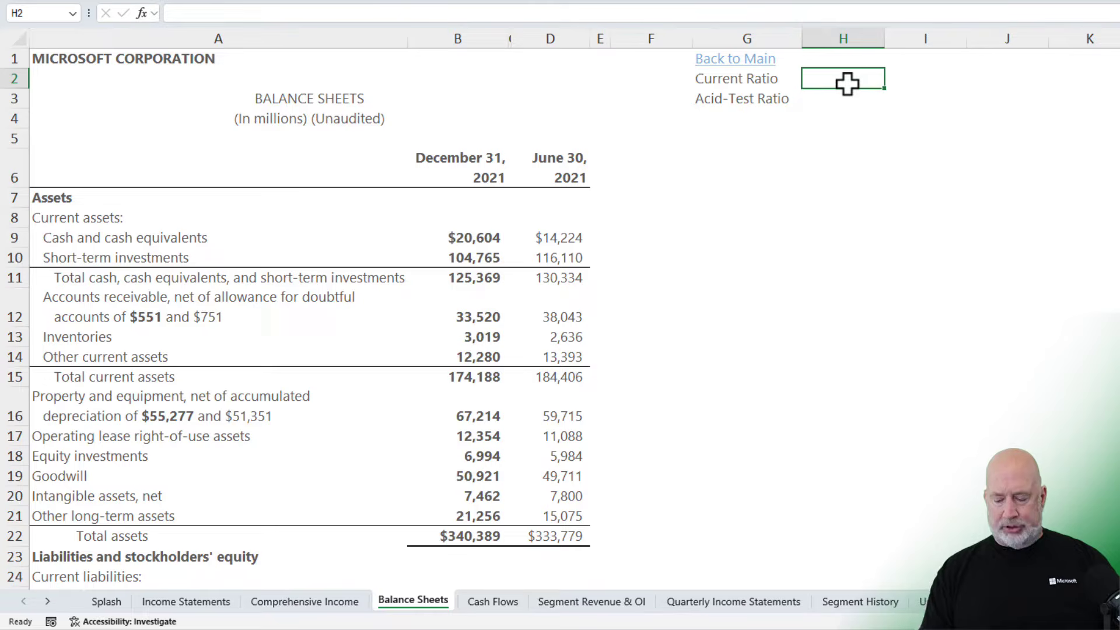
pyautogui.write('=')
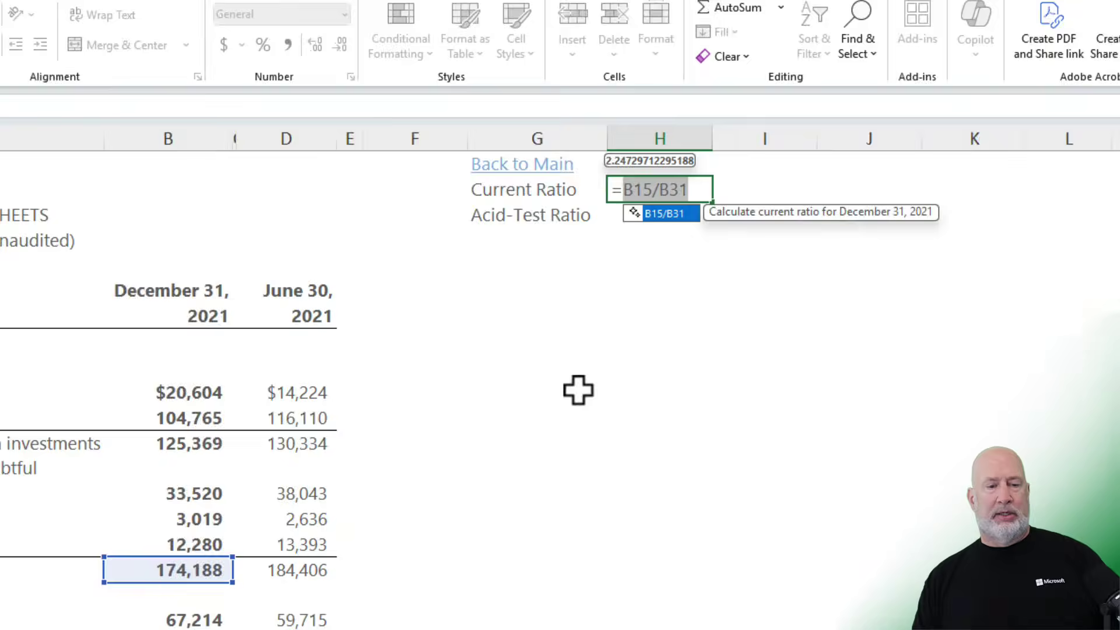
pyautogui.scroll(-2, 578, 390)
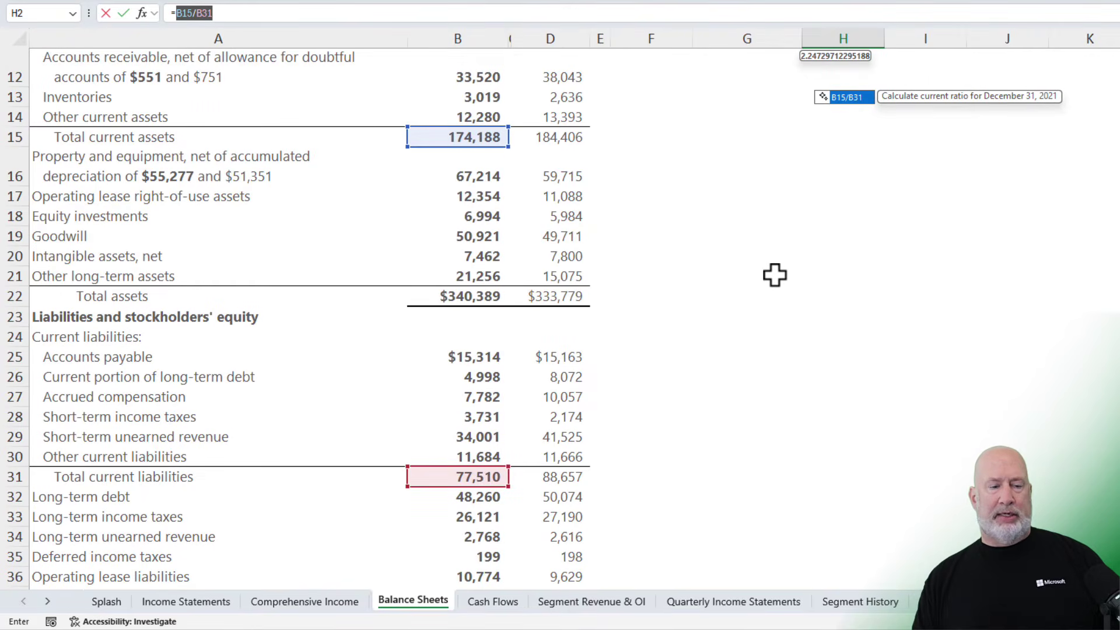
pyautogui.scroll(4, 774, 275)
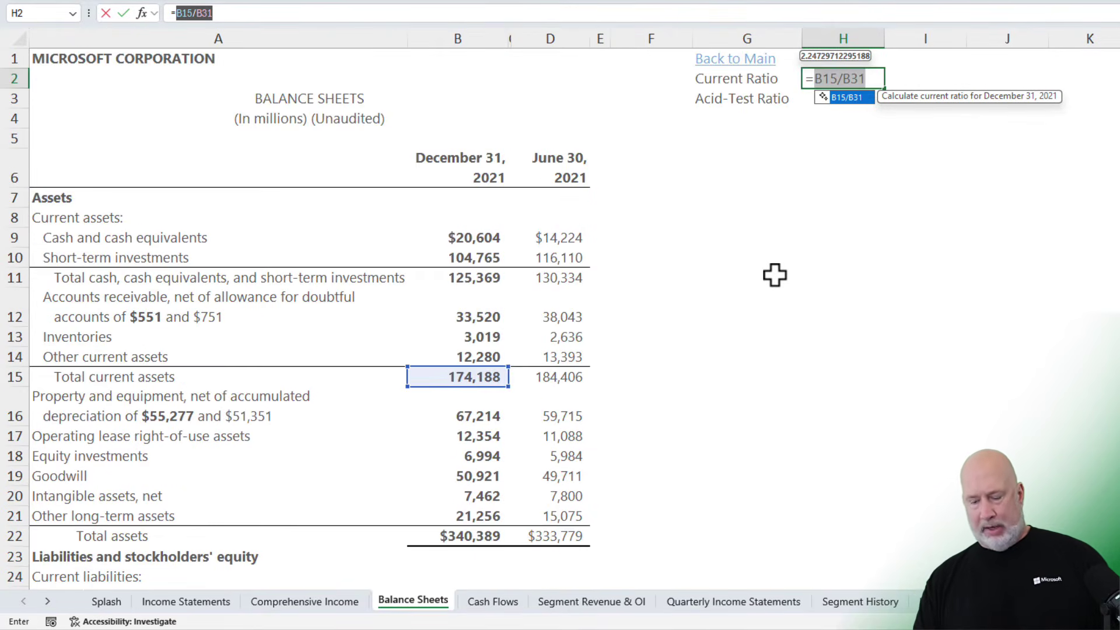
pyautogui.press('Return')
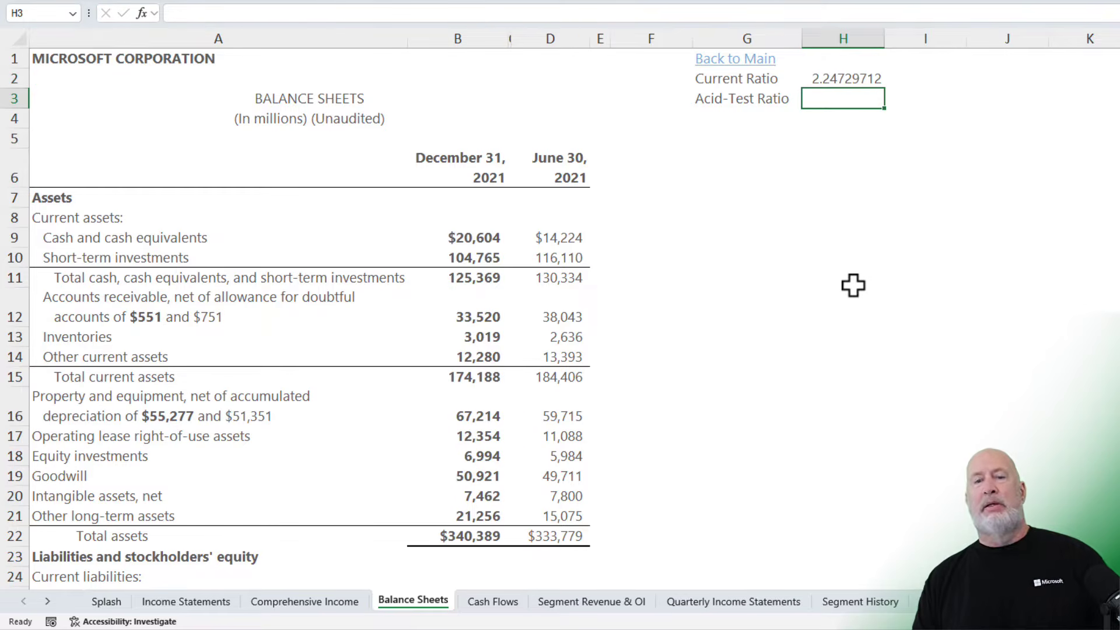
pyautogui.click(846, 78)
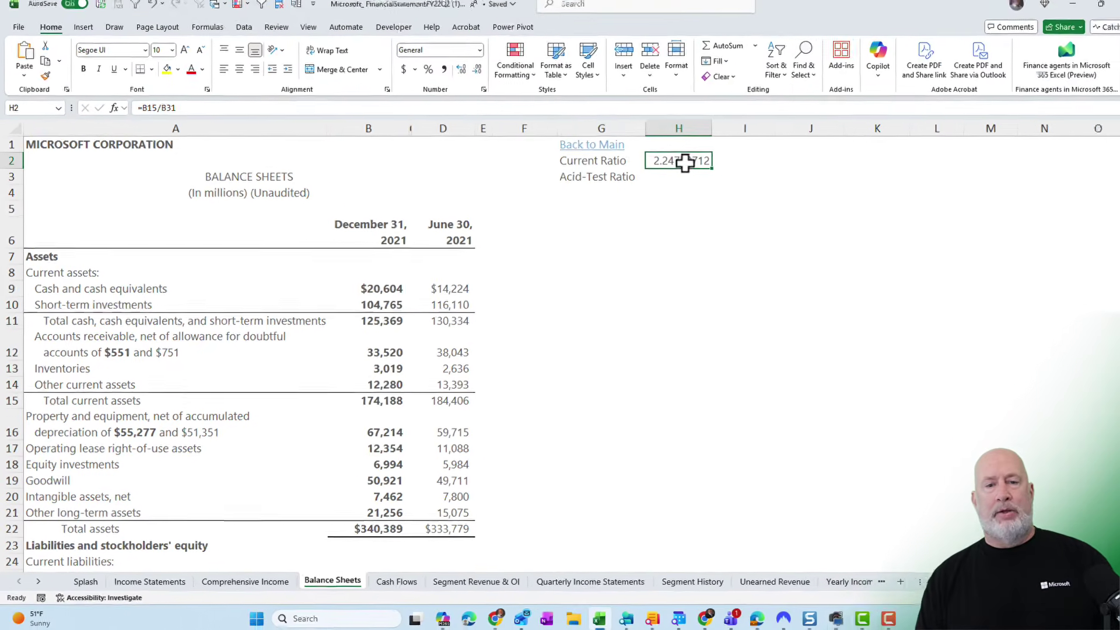
pyautogui.click(437, 79)
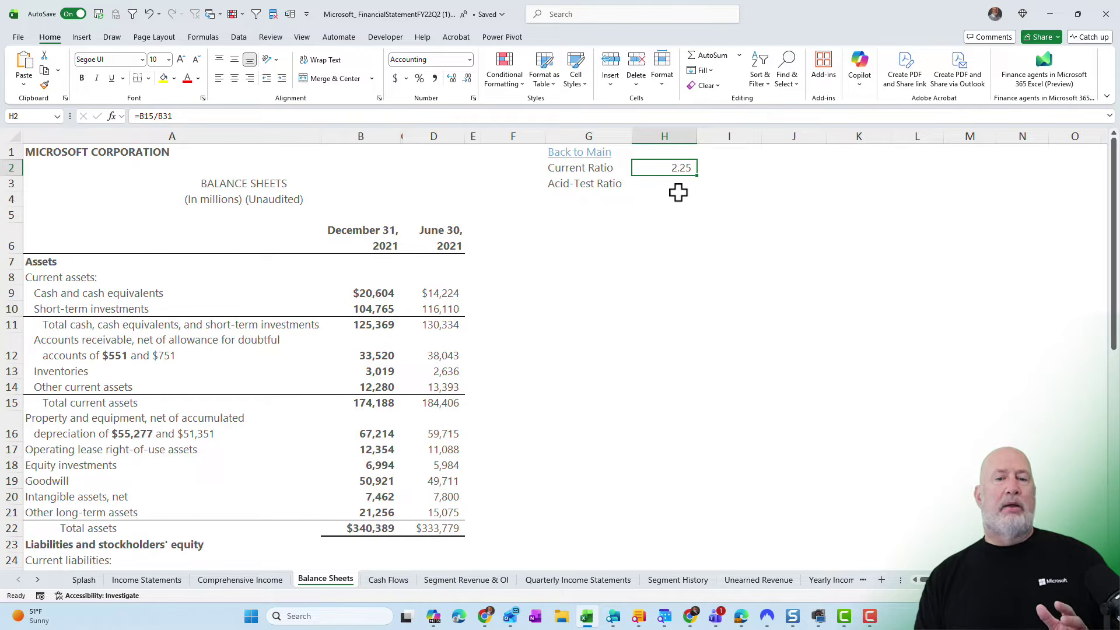
# Review the acid-test ratio's components for December 31, 2021: total current liabilities, inventories and other current assets.
pyautogui.click(662, 184)
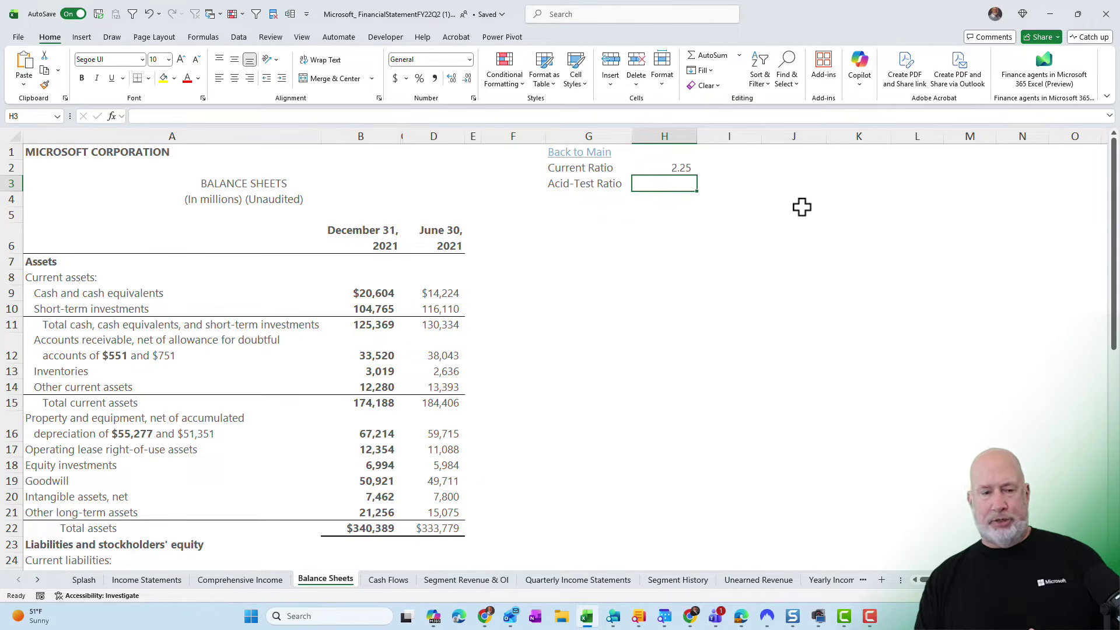
pyautogui.scroll(-5, 807, 245)
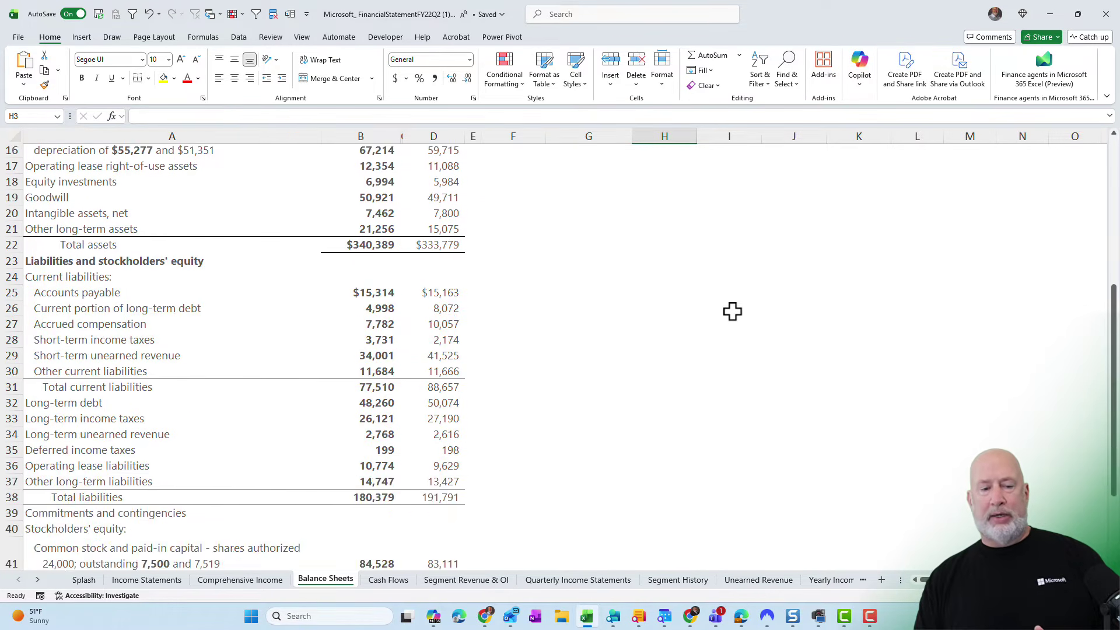
pyautogui.click(369, 388)
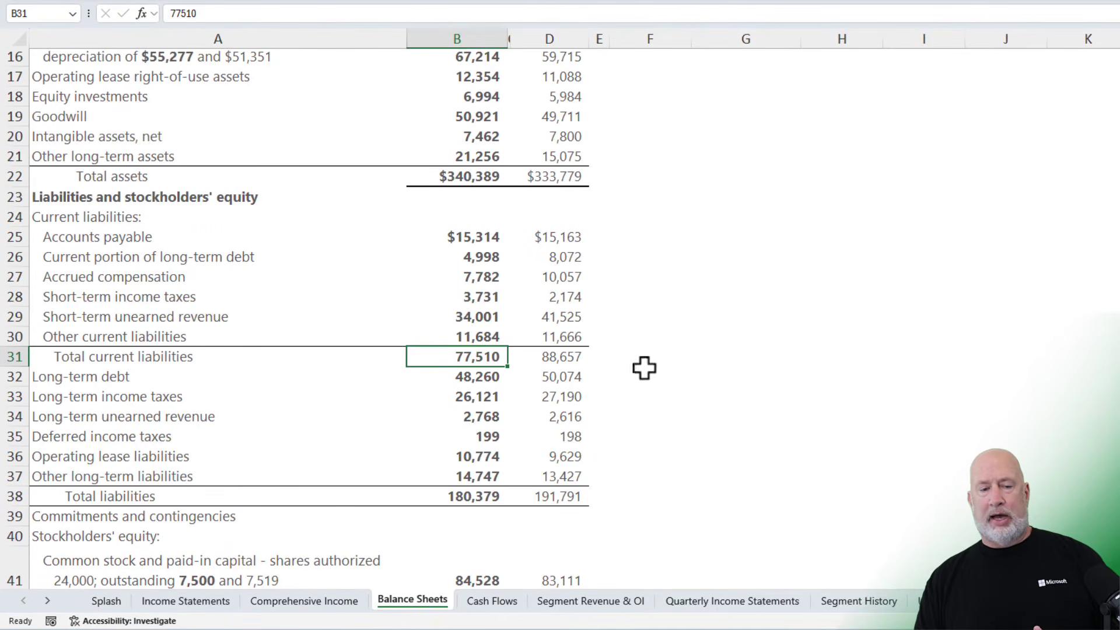
pyautogui.scroll(5, 797, 332)
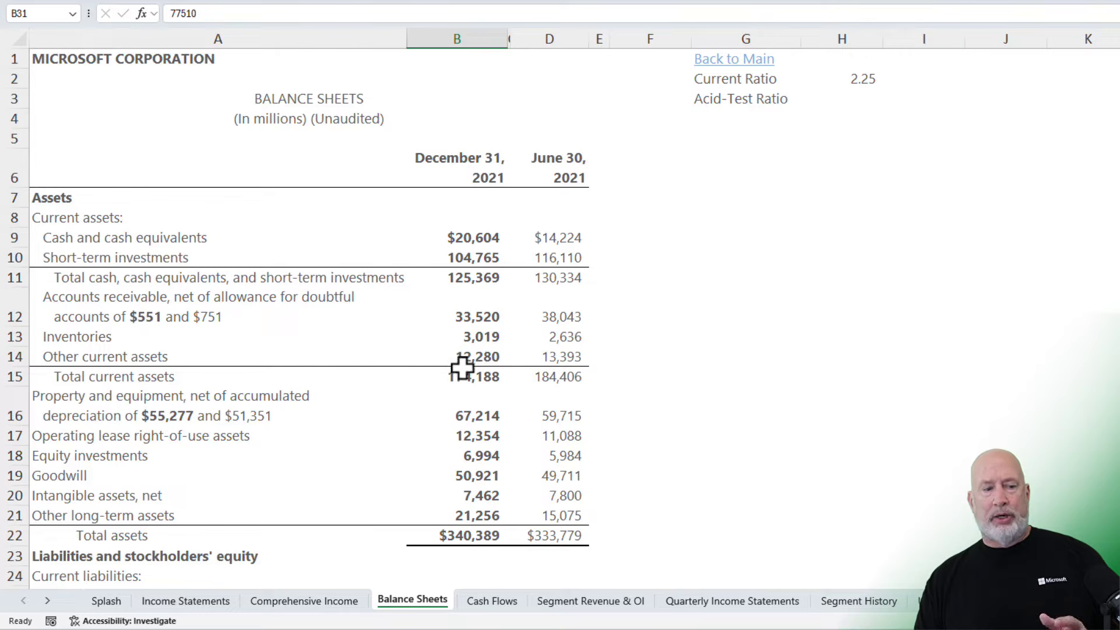
pyautogui.click(463, 336)
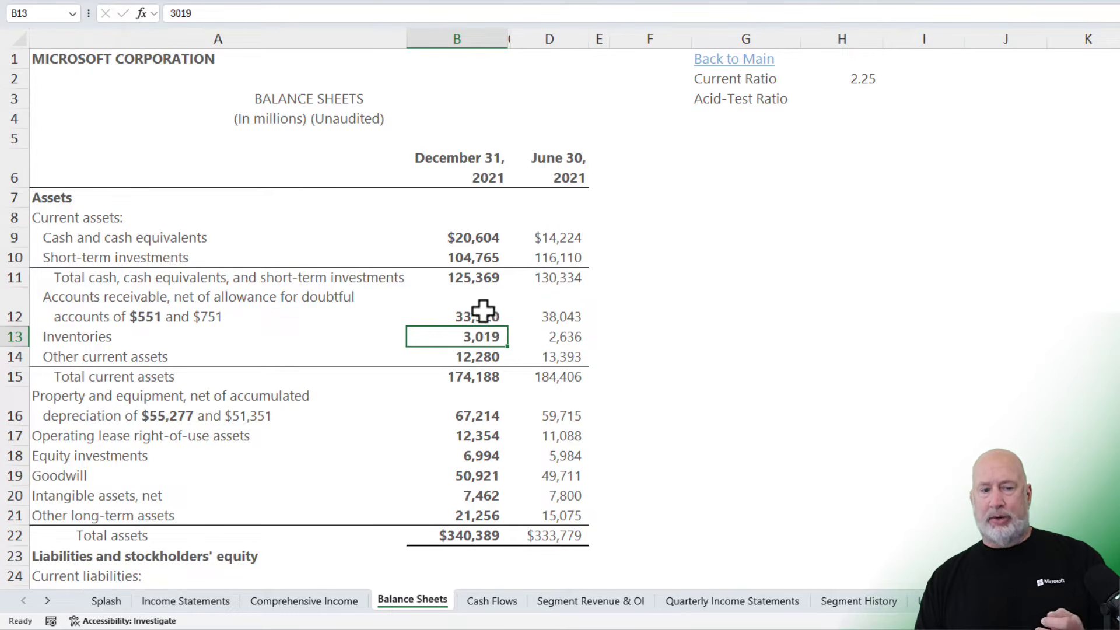
pyautogui.click(474, 357)
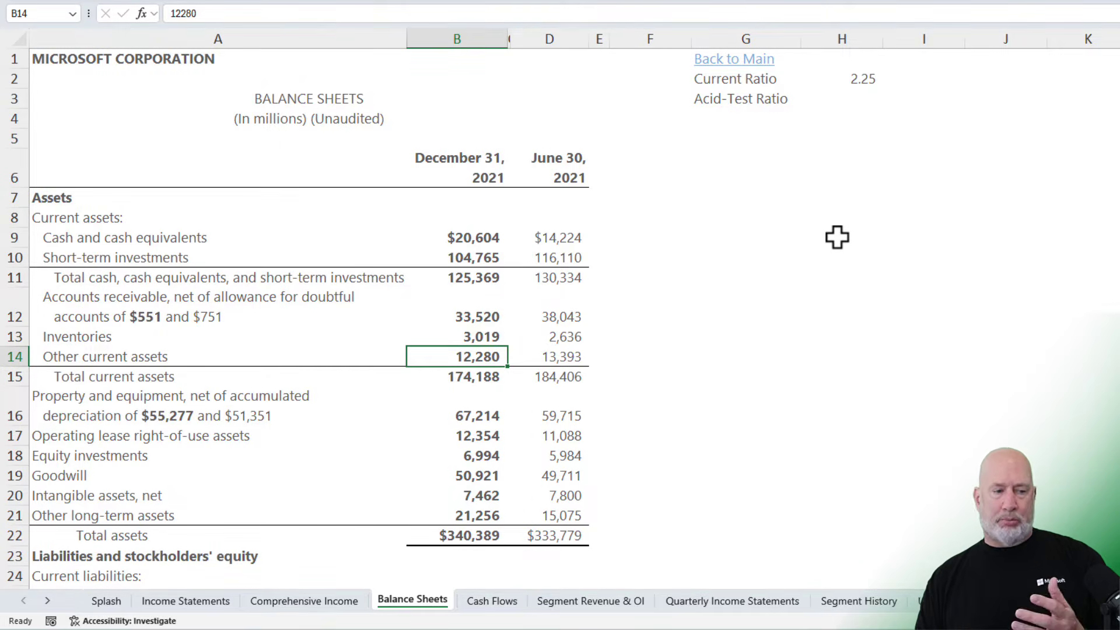
# Calculate the acid-test ratio in H3 by accepting the suggested formula =(B11+B12)/B31, and apply the two-decimal number format.
pyautogui.click(857, 100)
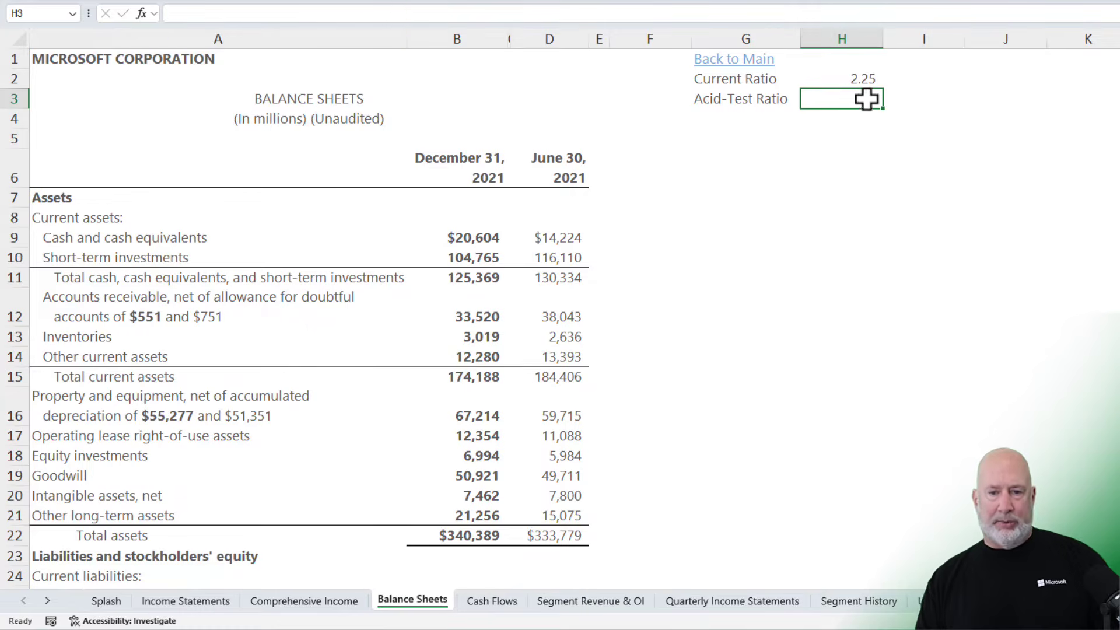
pyautogui.write('=')
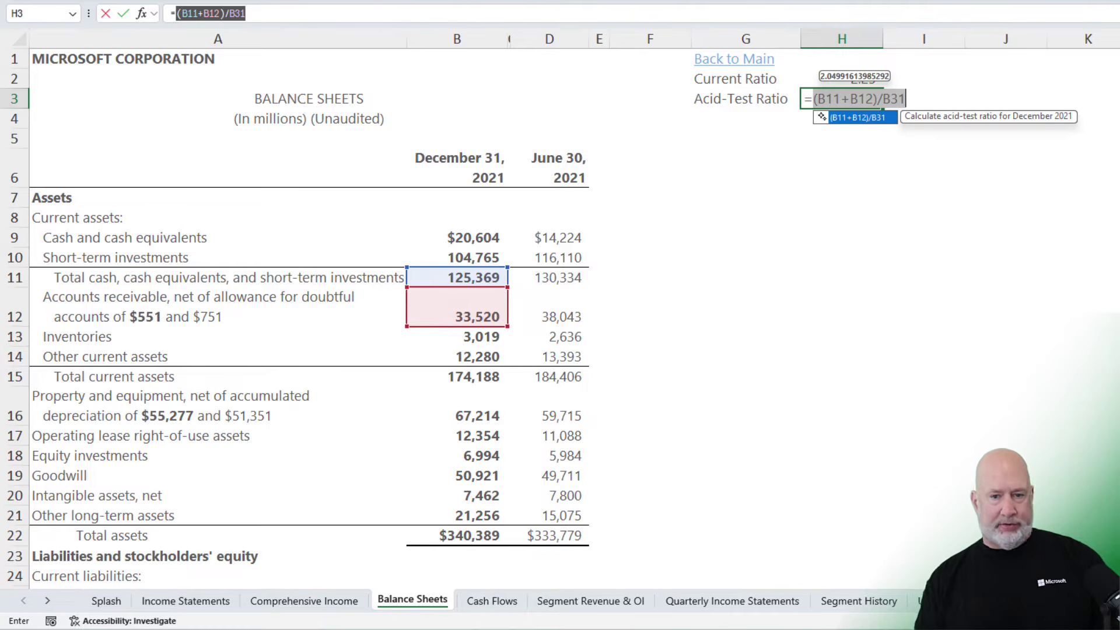
pyautogui.scroll(-4, 800, 343)
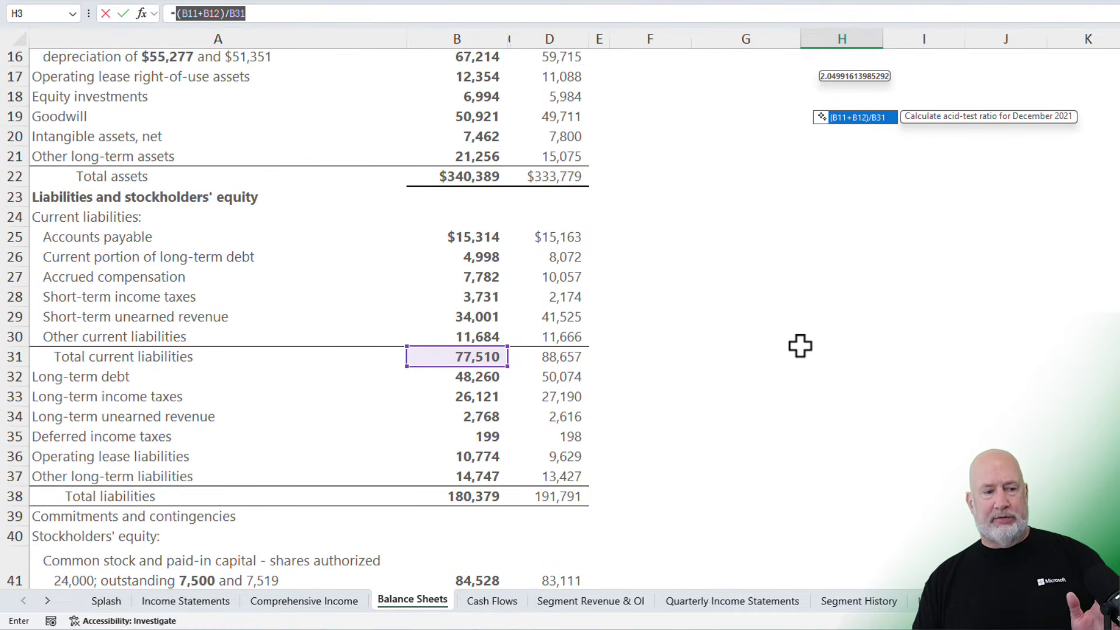
pyautogui.scroll(5, 800, 346)
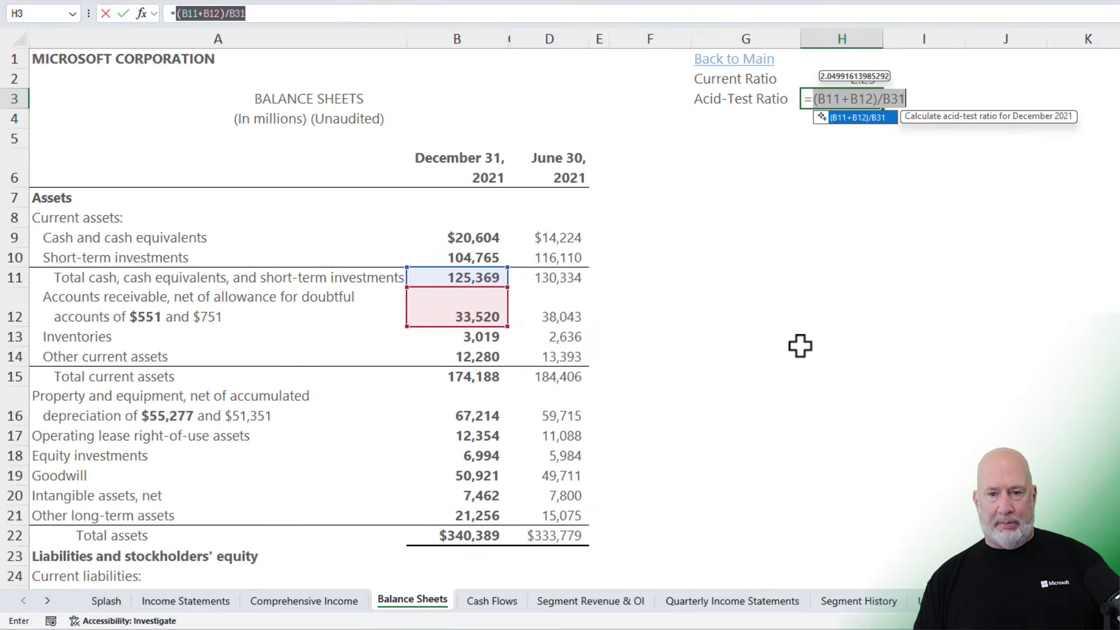
pyautogui.press('Return')
pyautogui.press('Up')
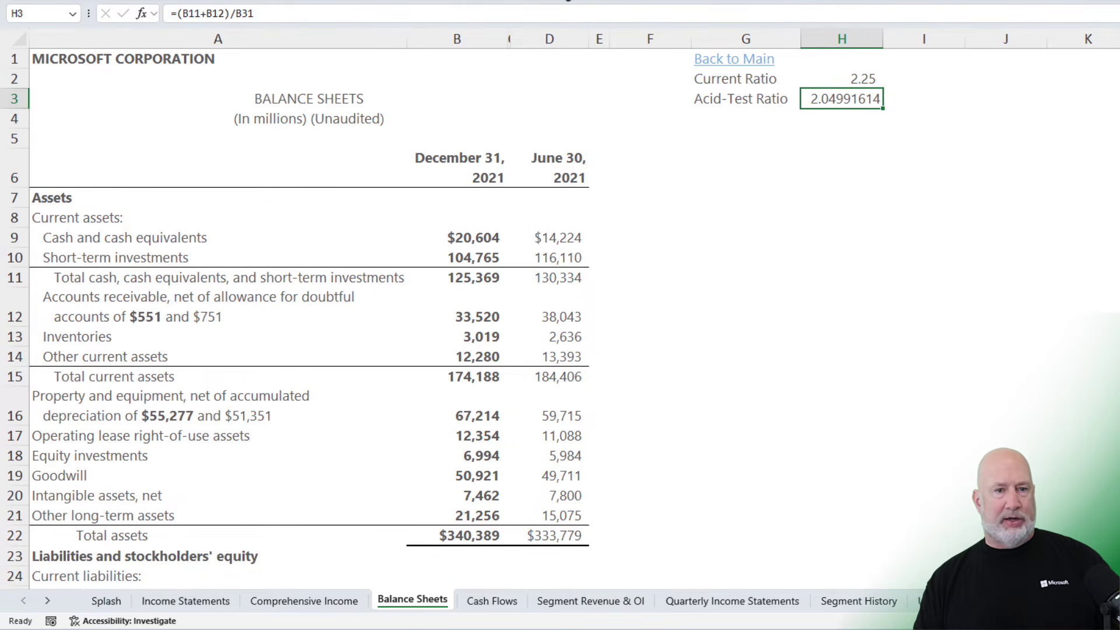
pyautogui.hotkey('ctrl', 'shift', '1')
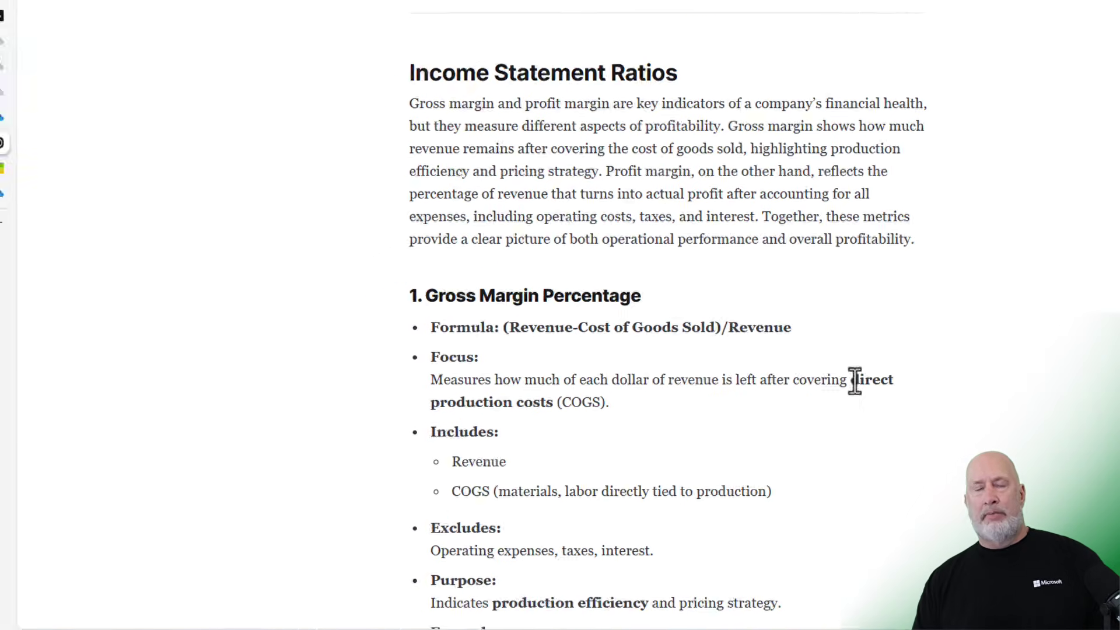
# Read the blog article's Income Statement Ratios section on gross margin and profit margin percentages, through the key differences and Resources link.
pyautogui.scroll(-1, 645, 257)
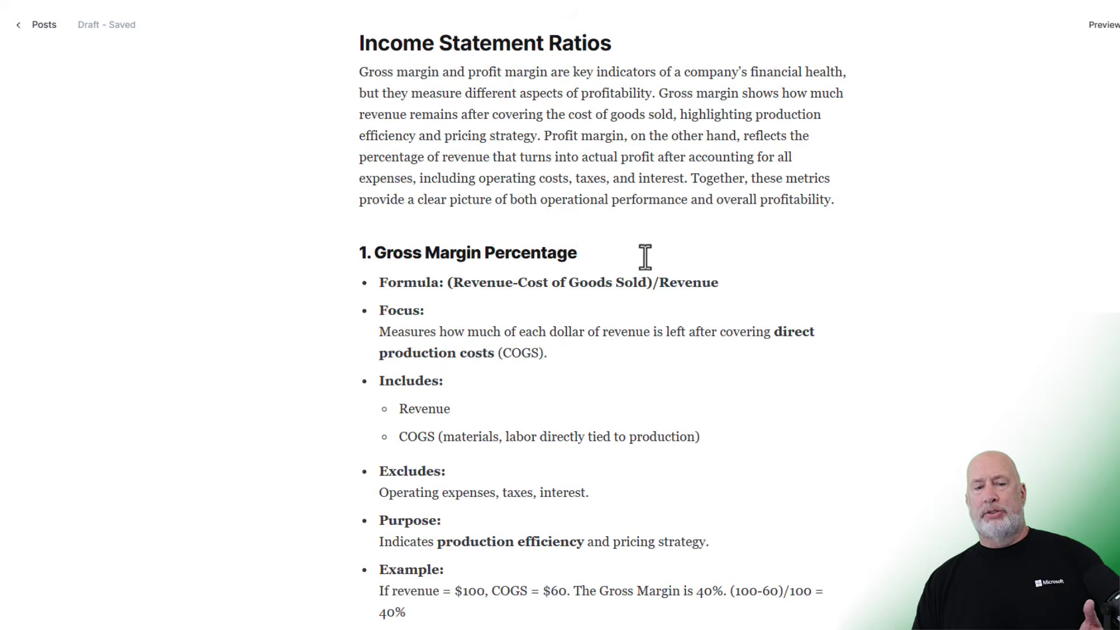
pyautogui.scroll(-1, 786, 266)
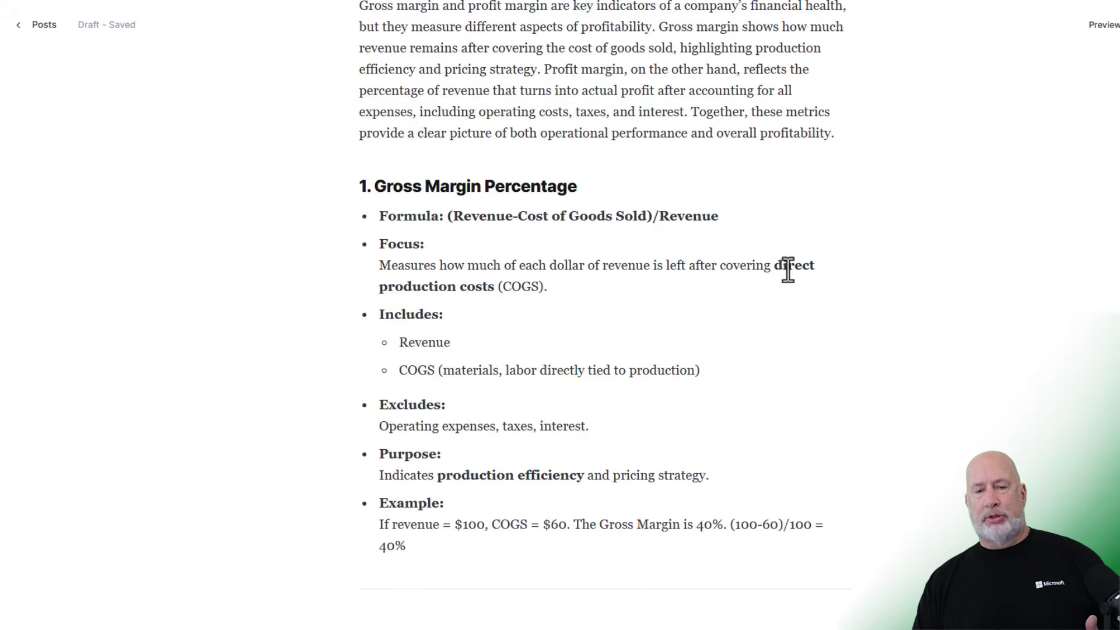
pyautogui.scroll(1, 787, 270)
pyautogui.scroll(-8, 788, 270)
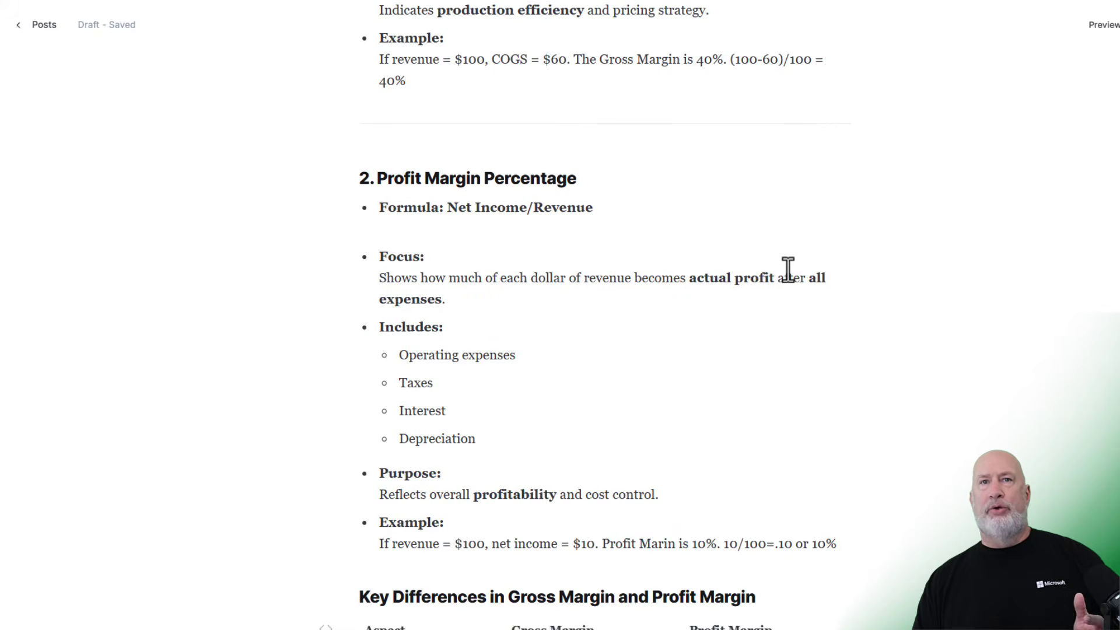
pyautogui.scroll(-5, 787, 269)
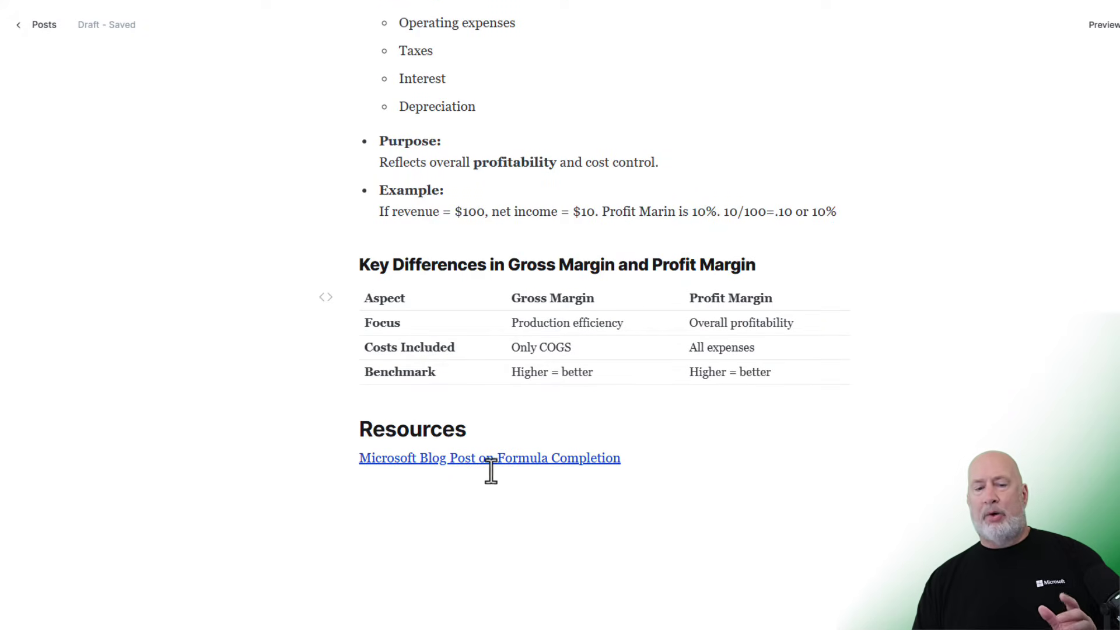
pyautogui.moveTo(465, 464)
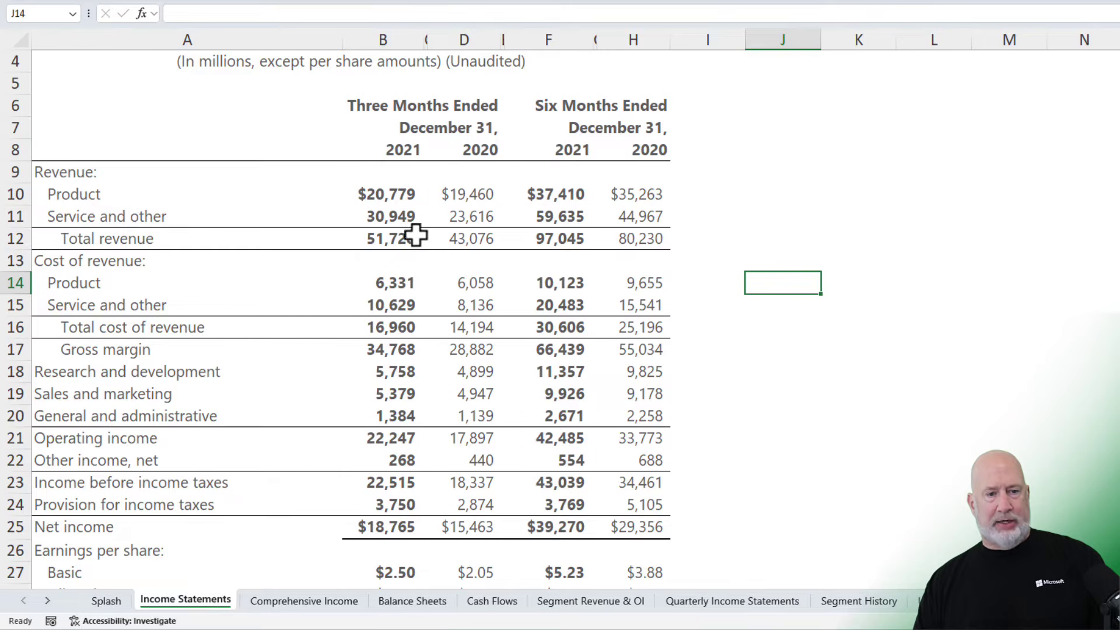
# Review total revenue, total cost of revenue and gross margin for the six months ended December 31, 2021.
pyautogui.click(395, 239)
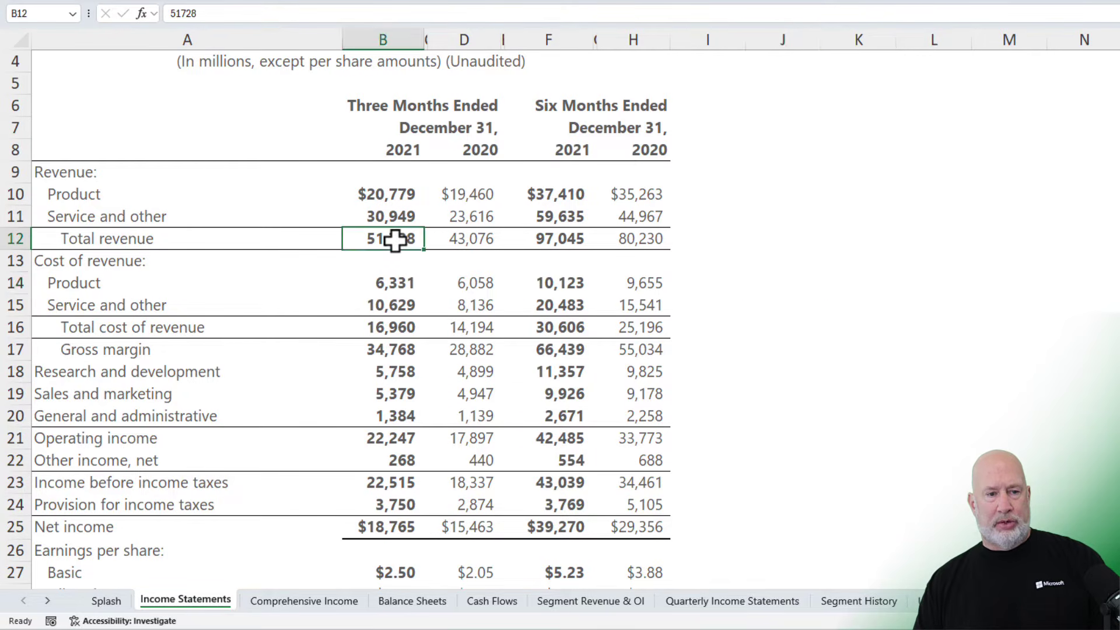
pyautogui.click(540, 239)
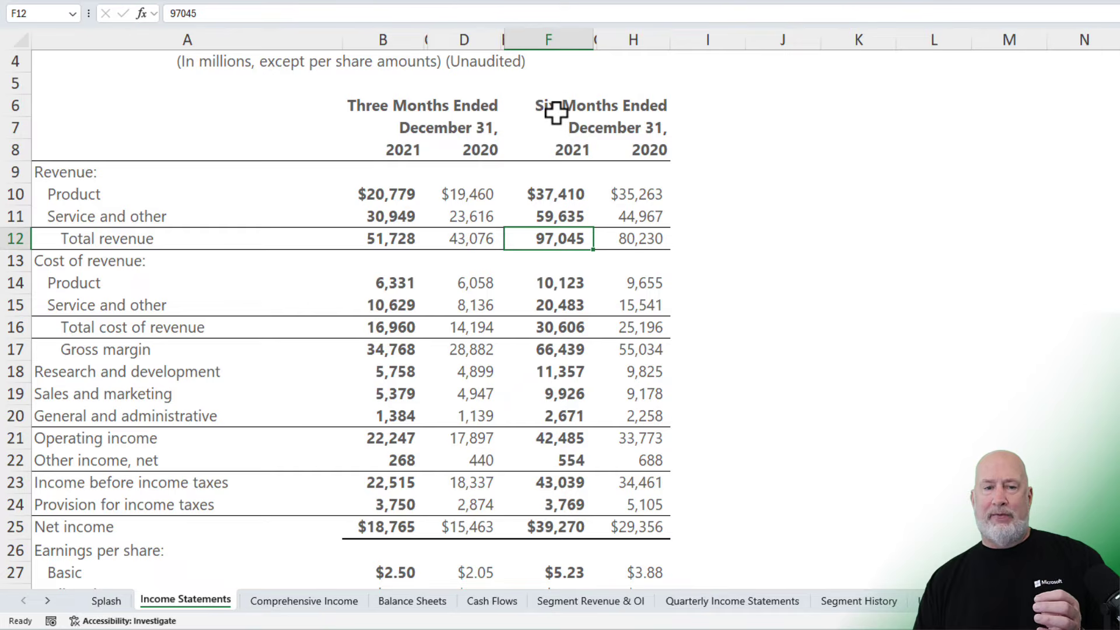
pyautogui.click(565, 153)
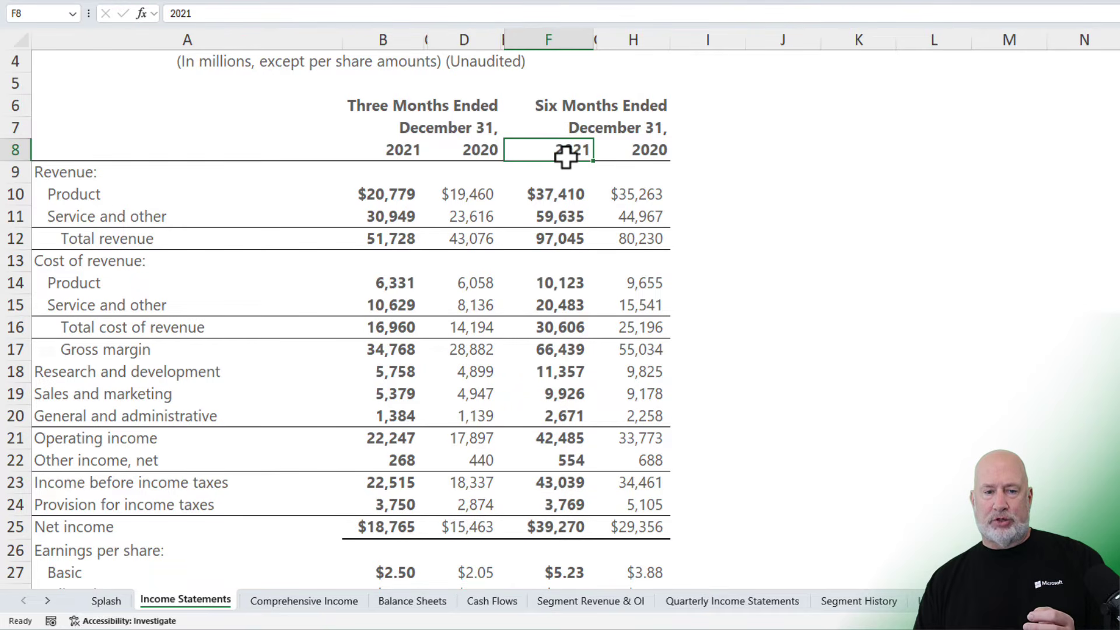
pyautogui.click(568, 240)
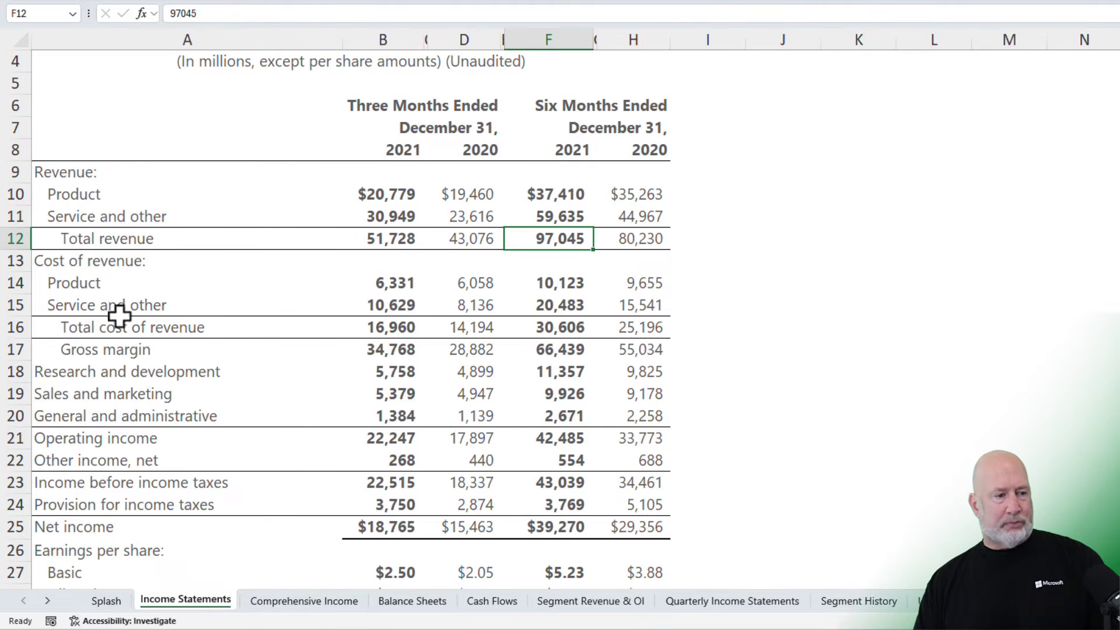
pyautogui.click(115, 264)
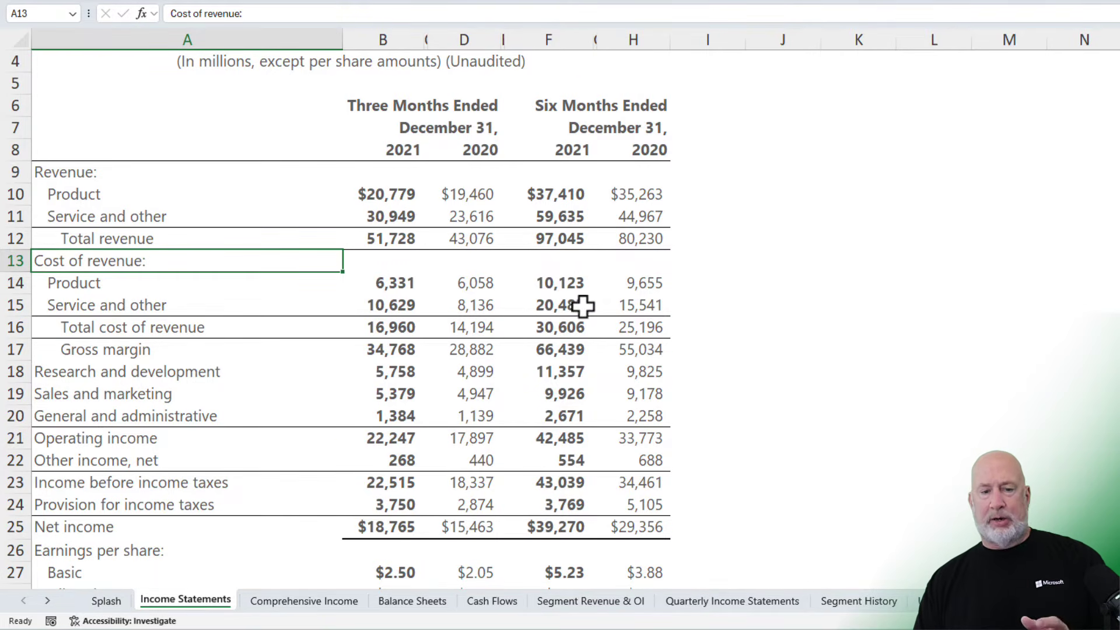
pyautogui.click(548, 324)
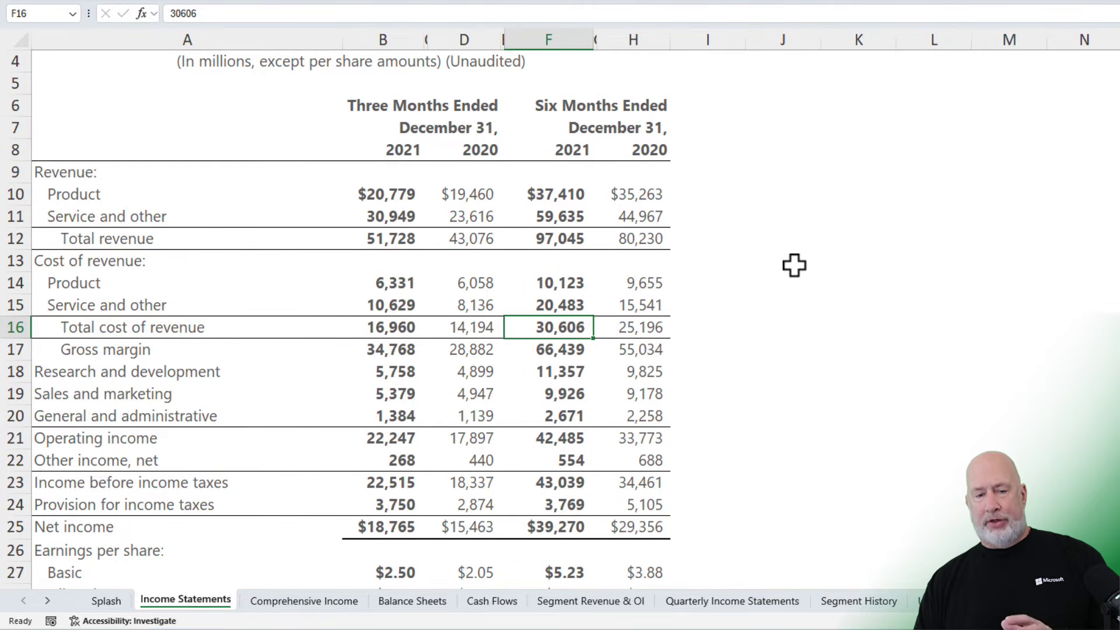
pyautogui.click(569, 350)
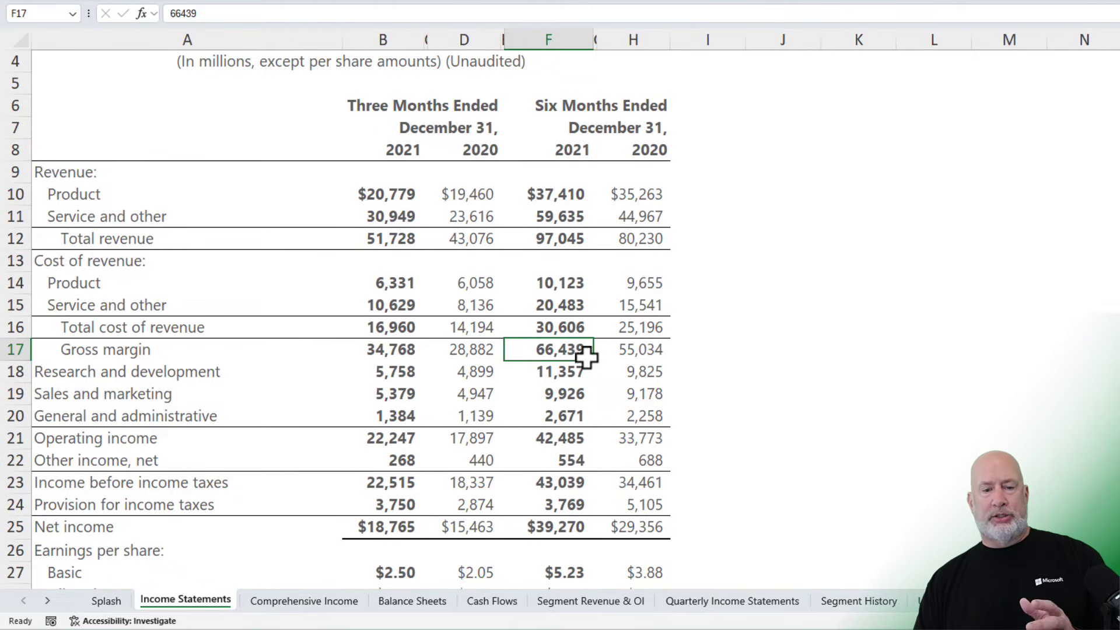
pyautogui.click(575, 239)
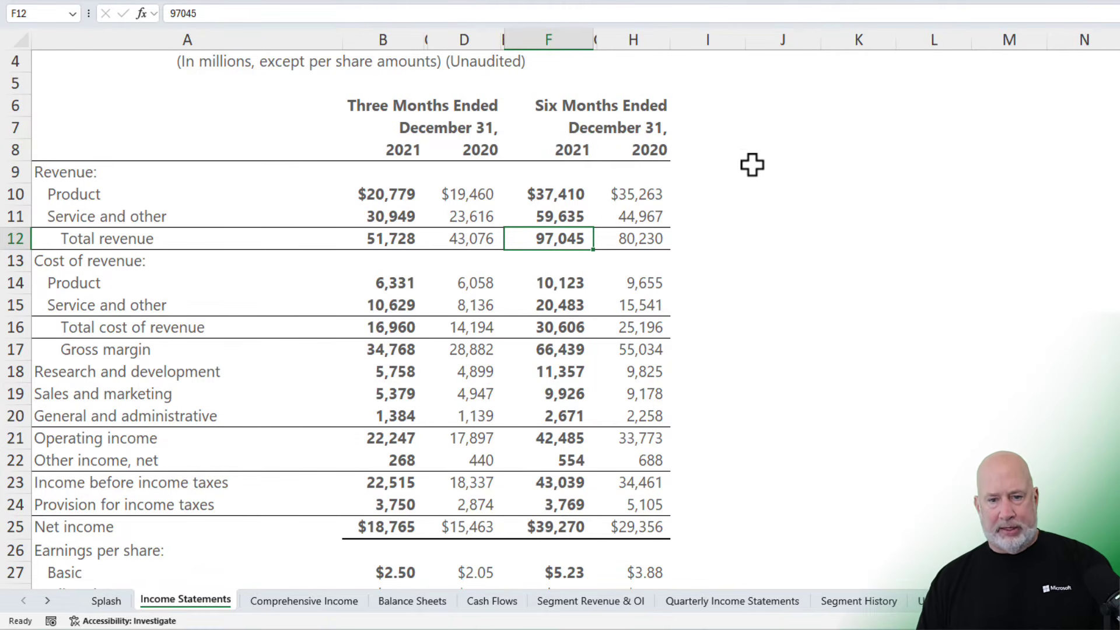
# Enter the label "Gross Margin Percentage for six months" in cell J8 beside the income statement.
pyautogui.click(738, 151)
pyautogui.click(815, 155)
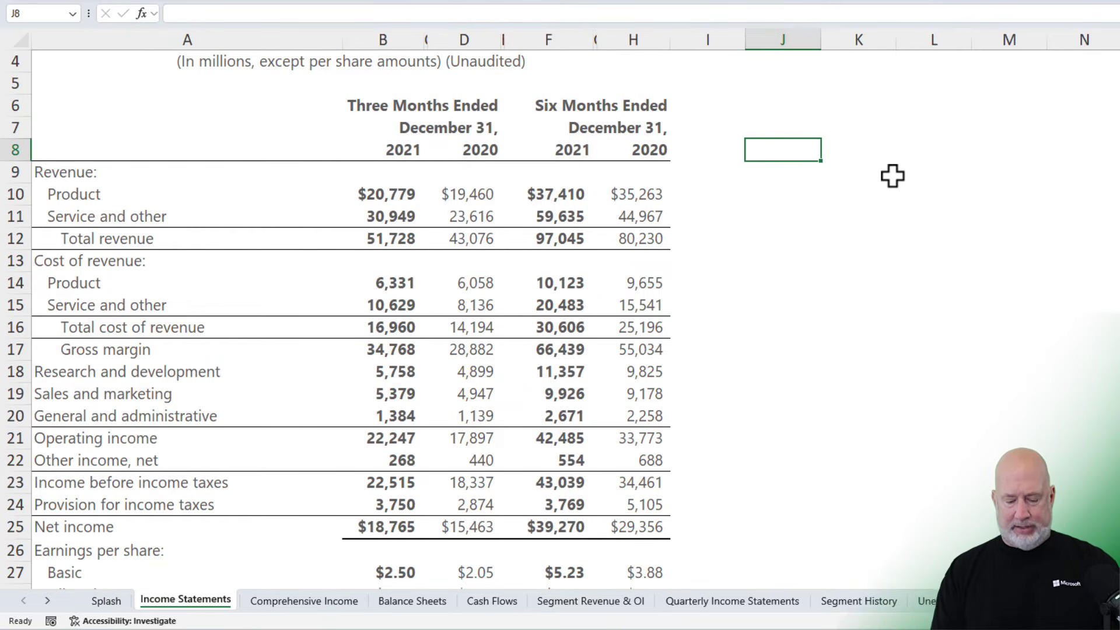
pyautogui.write('Gross ')
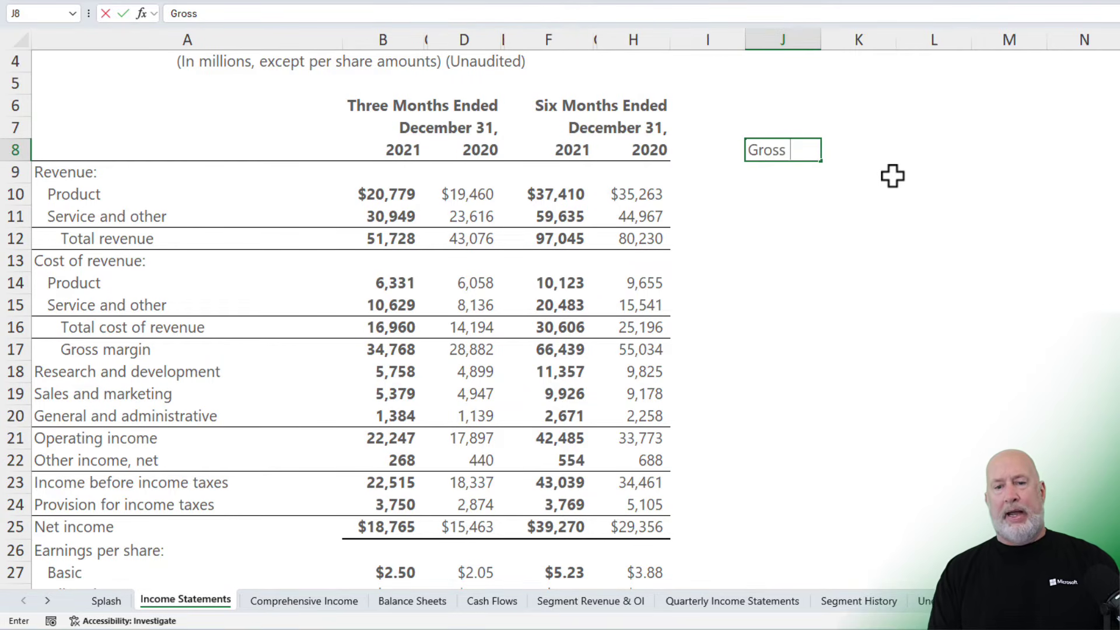
pyautogui.write('Margin ')
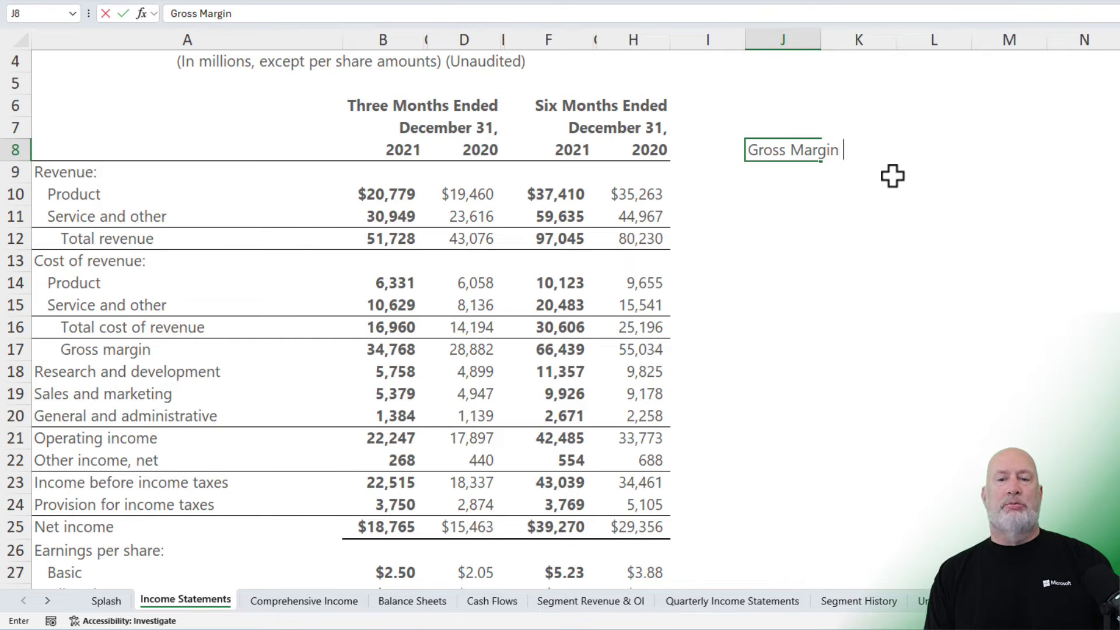
pyautogui.write('Percenta')
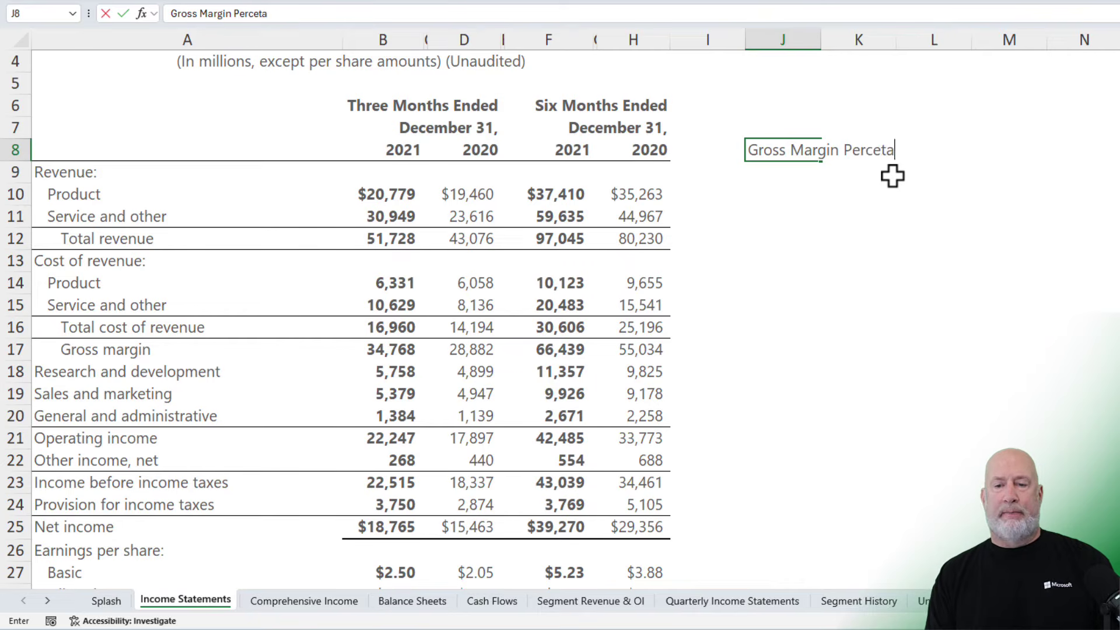
pyautogui.write('ge for six months')
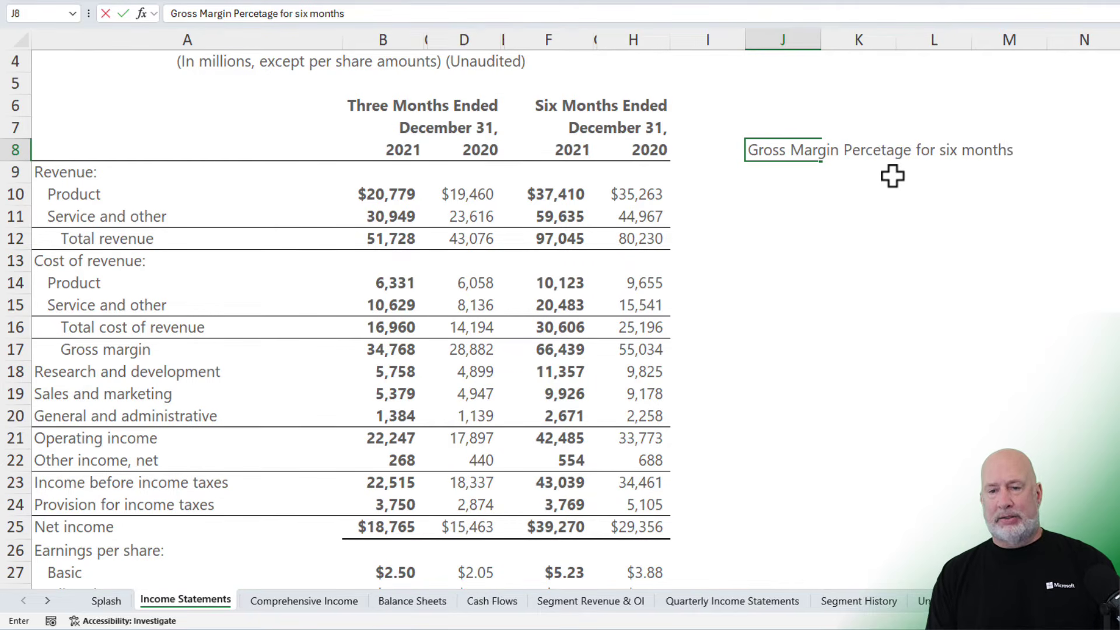
pyautogui.click(750, 179)
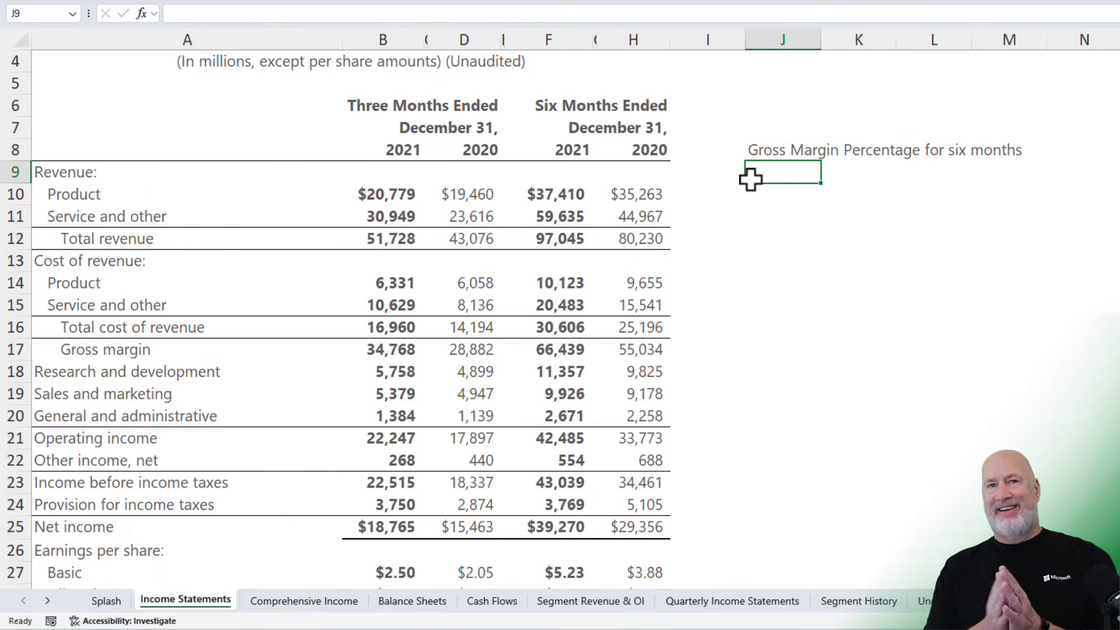
# Calculate the gross margin percentage in J9 by accepting the suggested formula =(F17/F12), and format the cell as a percentage.
pyautogui.write('=')
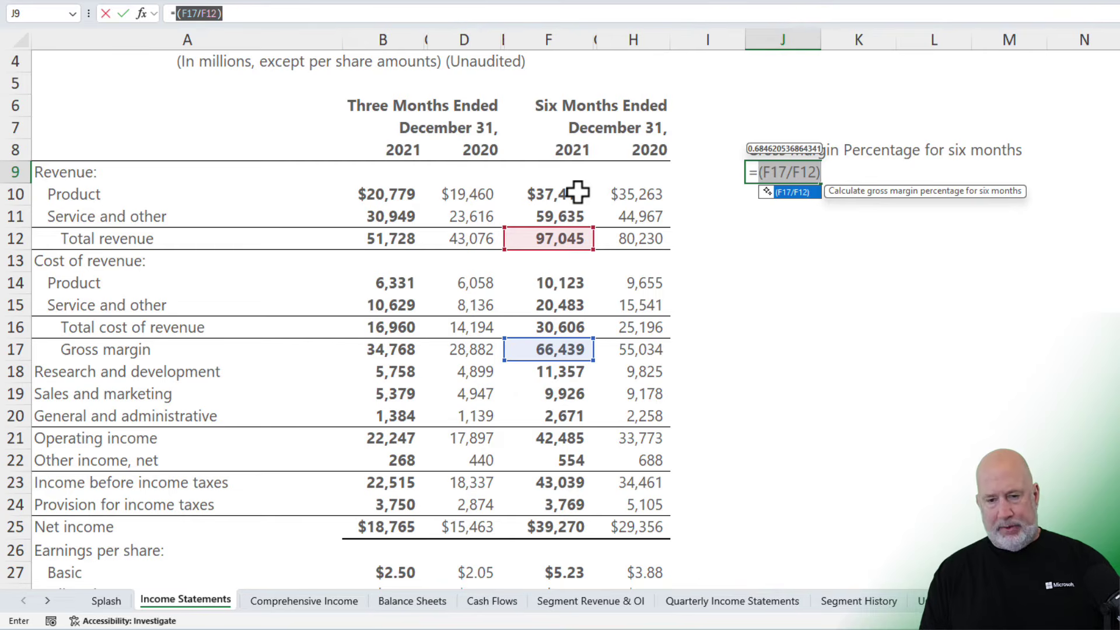
pyautogui.press('Return')
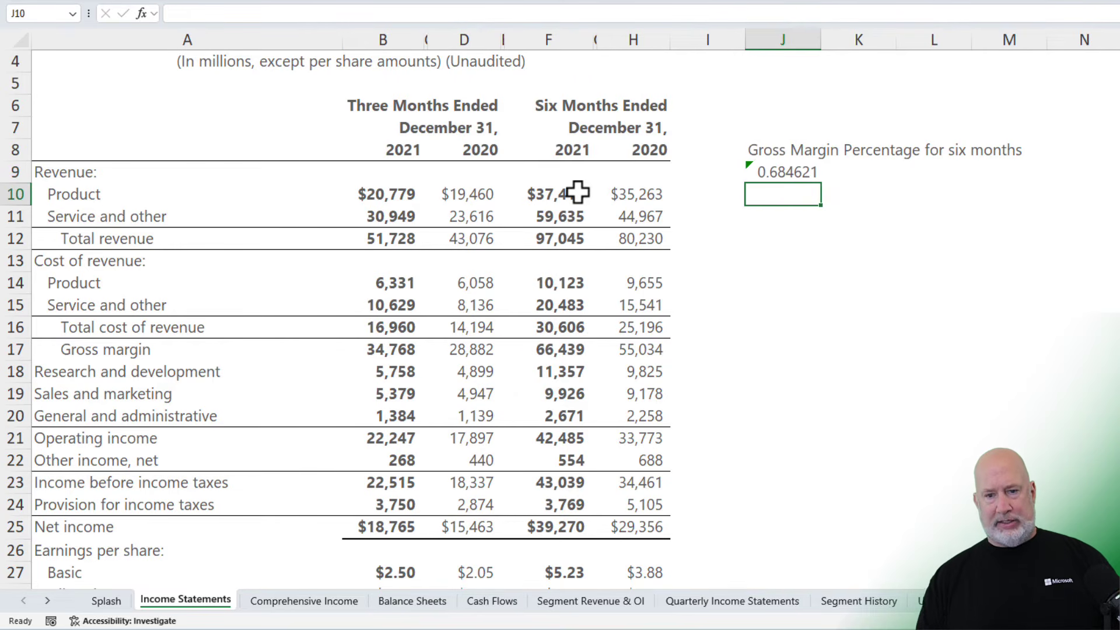
pyautogui.click(768, 174)
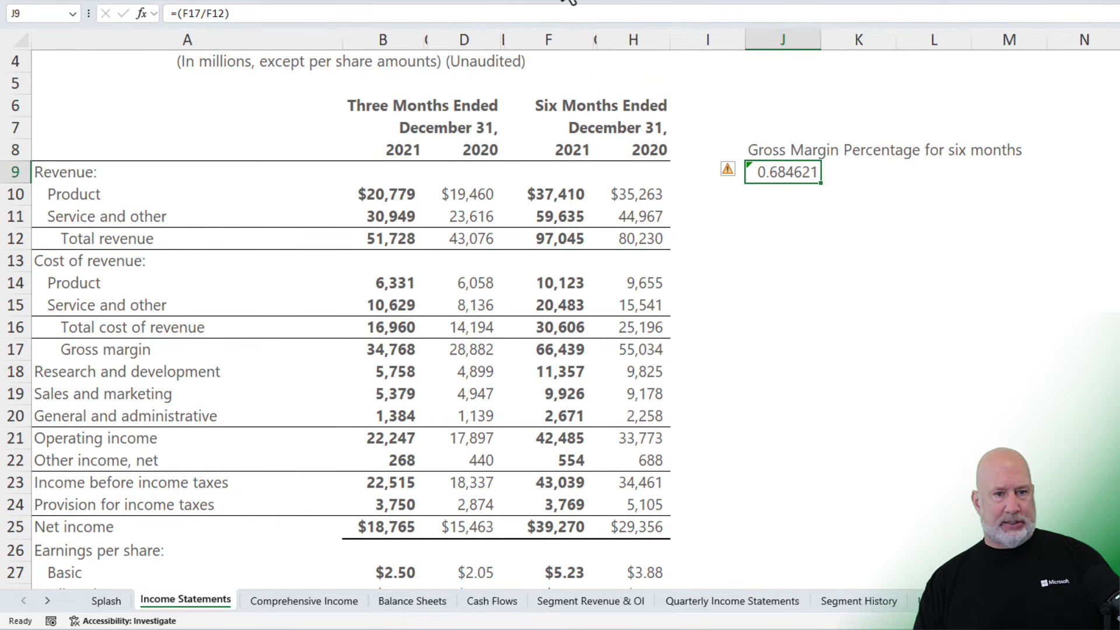
pyautogui.hotkey('ctrl', 'shift', '5')
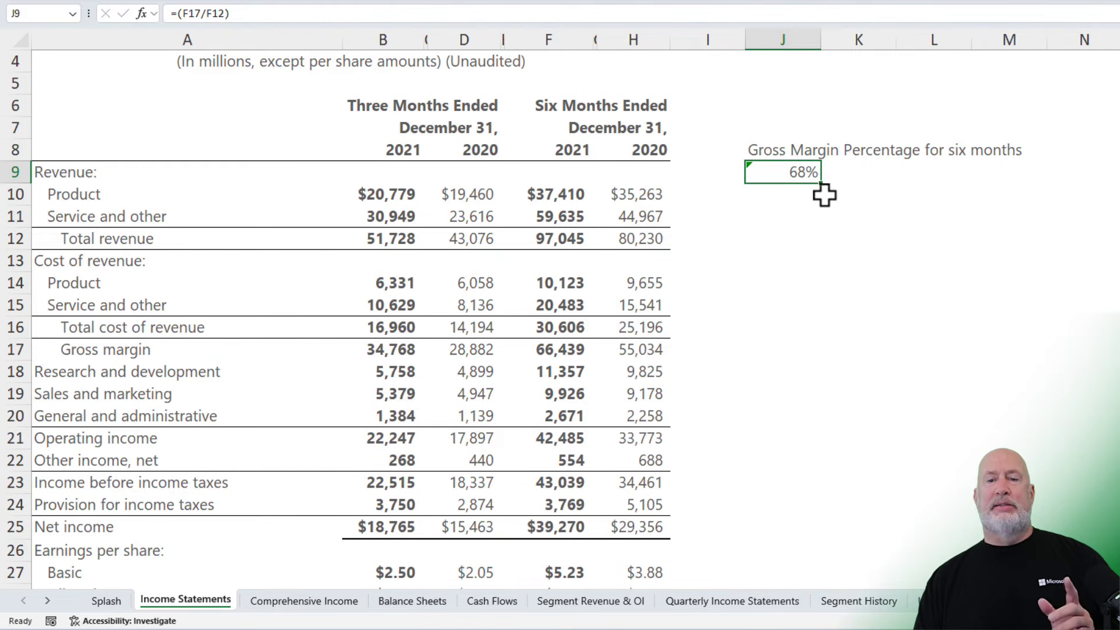
# Review the profit margin's components for the six months of 2021: net income and total revenue.
pyautogui.click(785, 153)
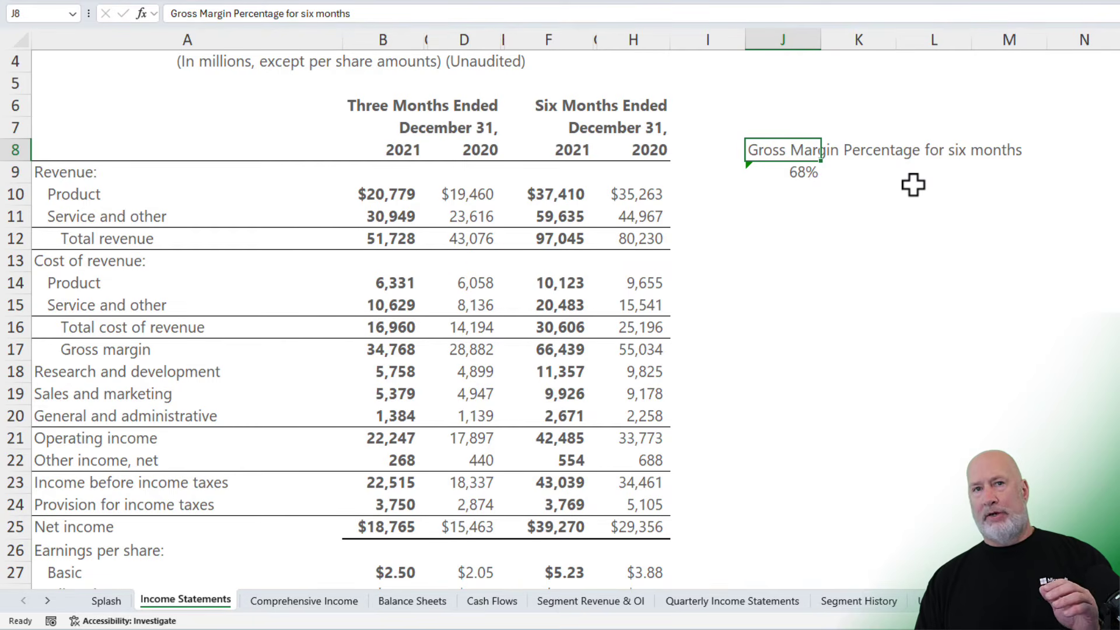
pyautogui.scroll(-1, 787, 210)
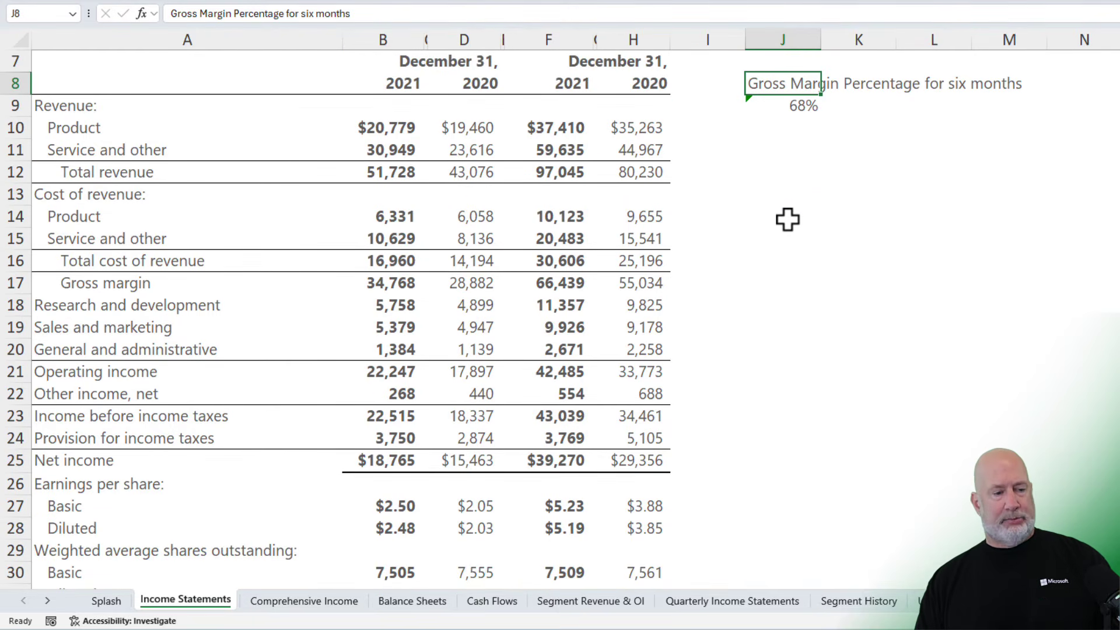
pyautogui.click(114, 463)
pyautogui.click(528, 459)
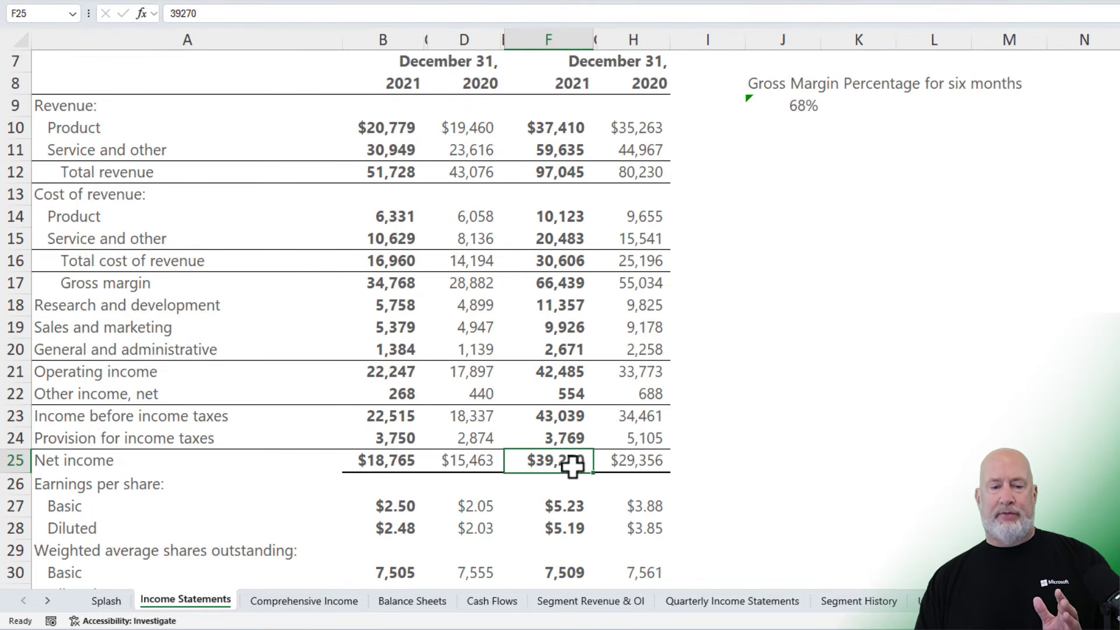
pyautogui.scroll(2, 571, 465)
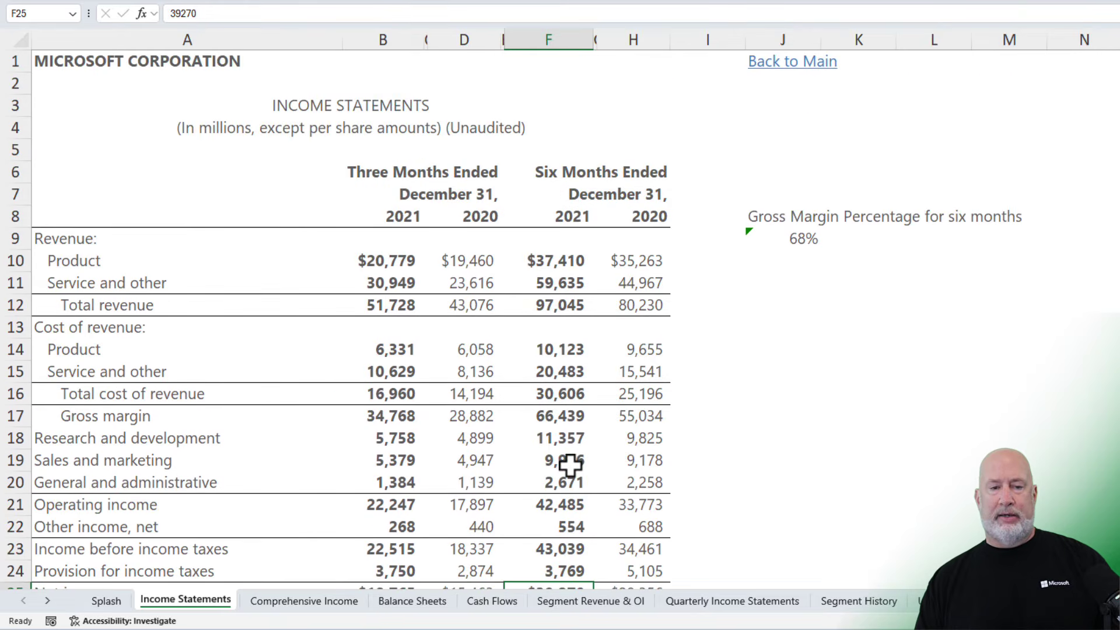
pyautogui.click(551, 307)
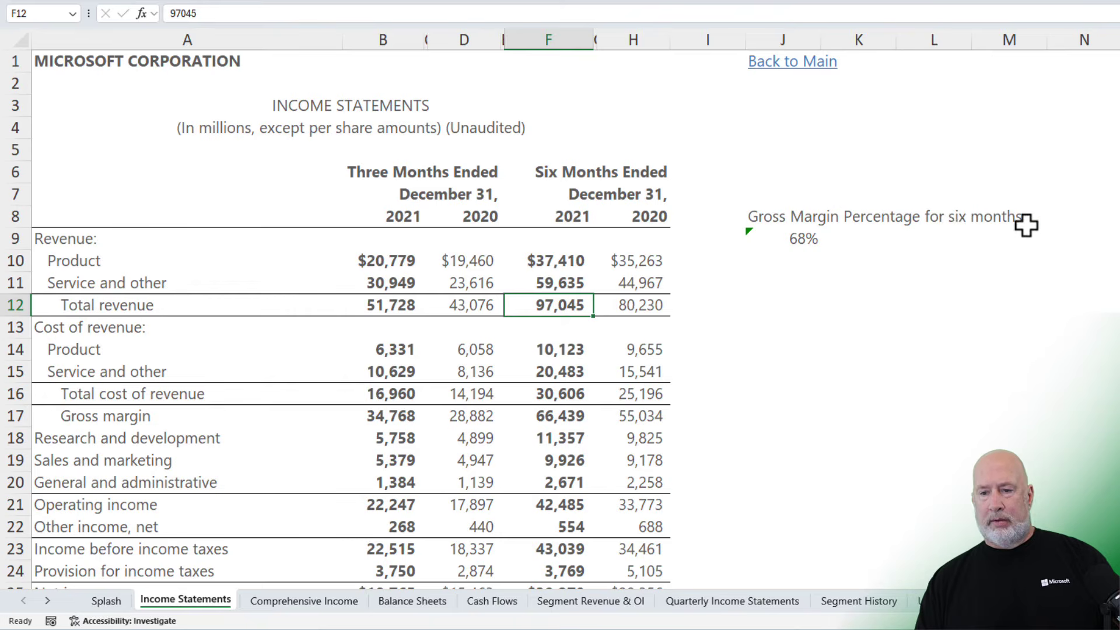
# Enter the label "Profit margin percentage for six months" in cell N8.
pyautogui.click(1056, 217)
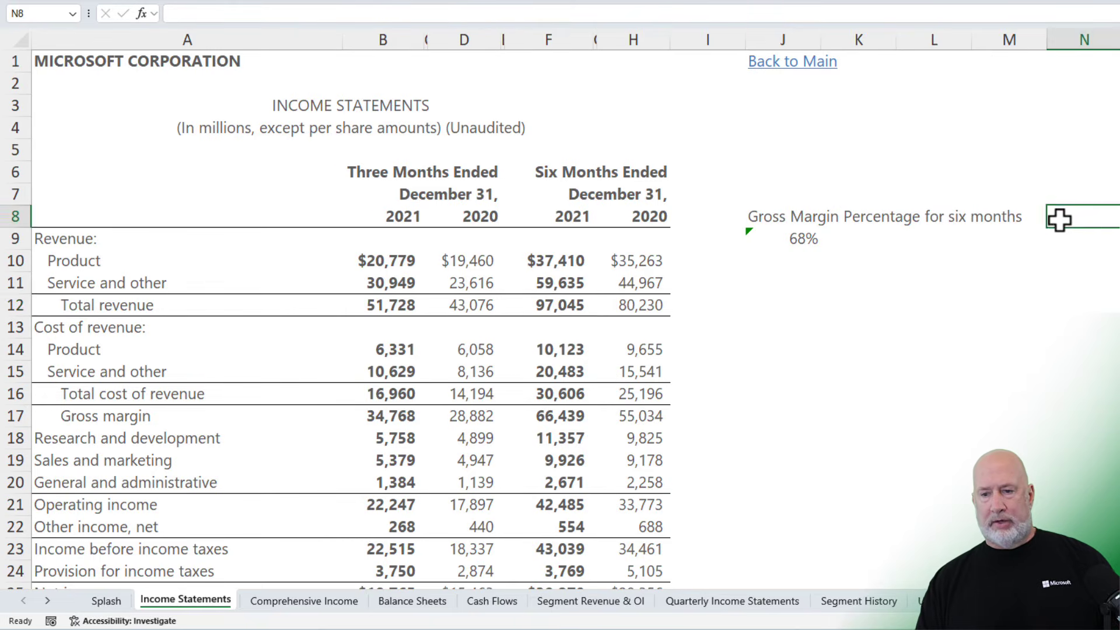
pyautogui.write('Profit margin percentage for six months')
pyautogui.press('Return')
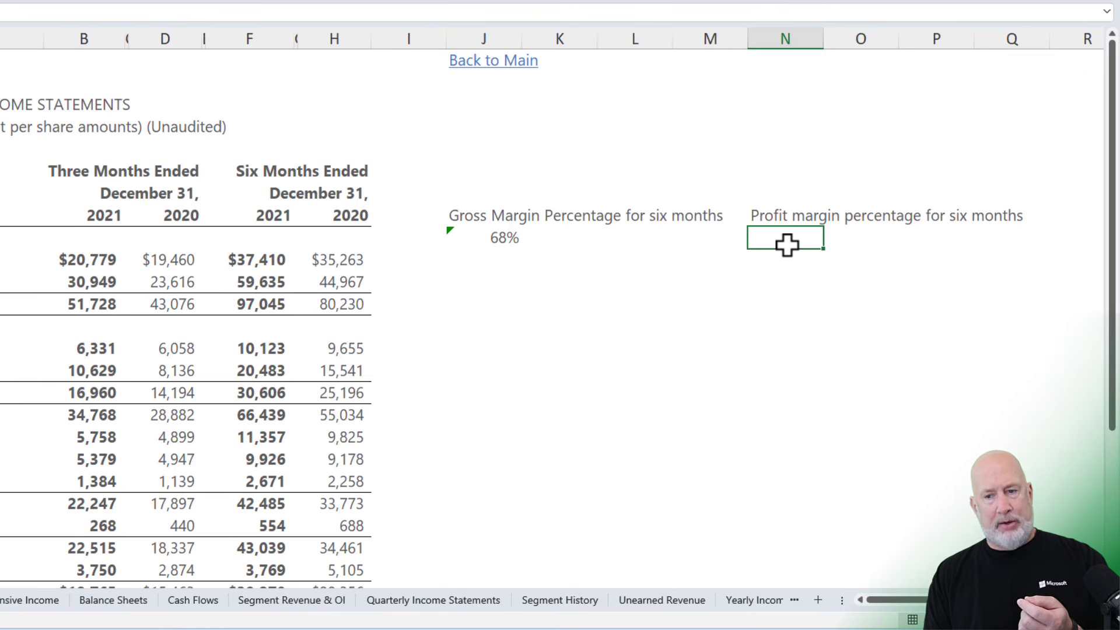
# Calculate the profit margin percentage in N9 by accepting the suggested formula =F25/F12, and format the cell as a percentage.
pyautogui.write('=')
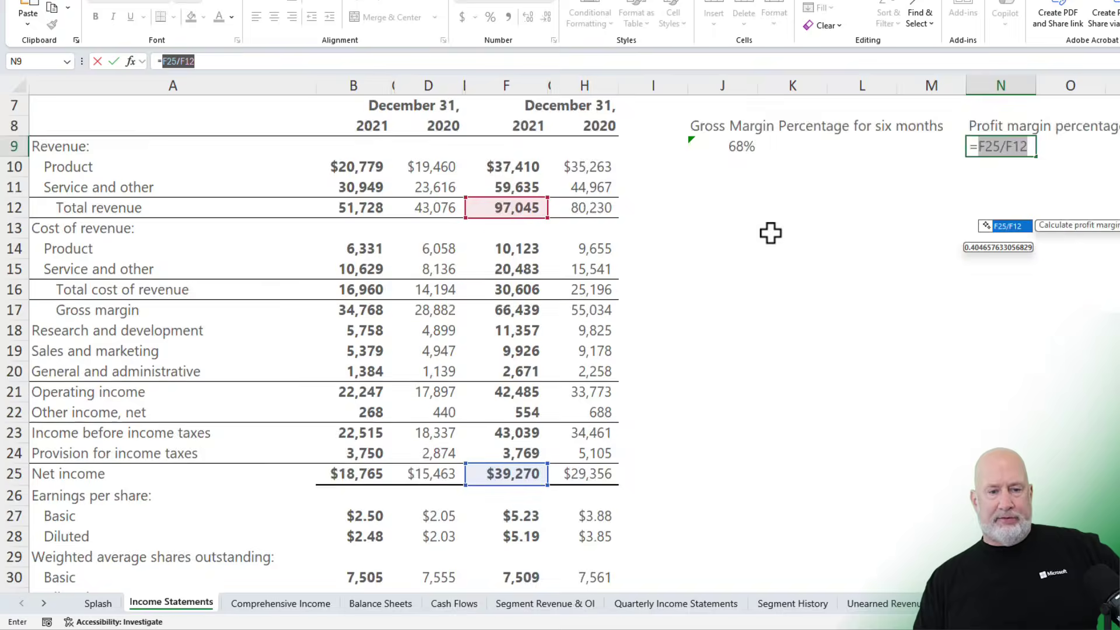
pyautogui.scroll(-2, 770, 233)
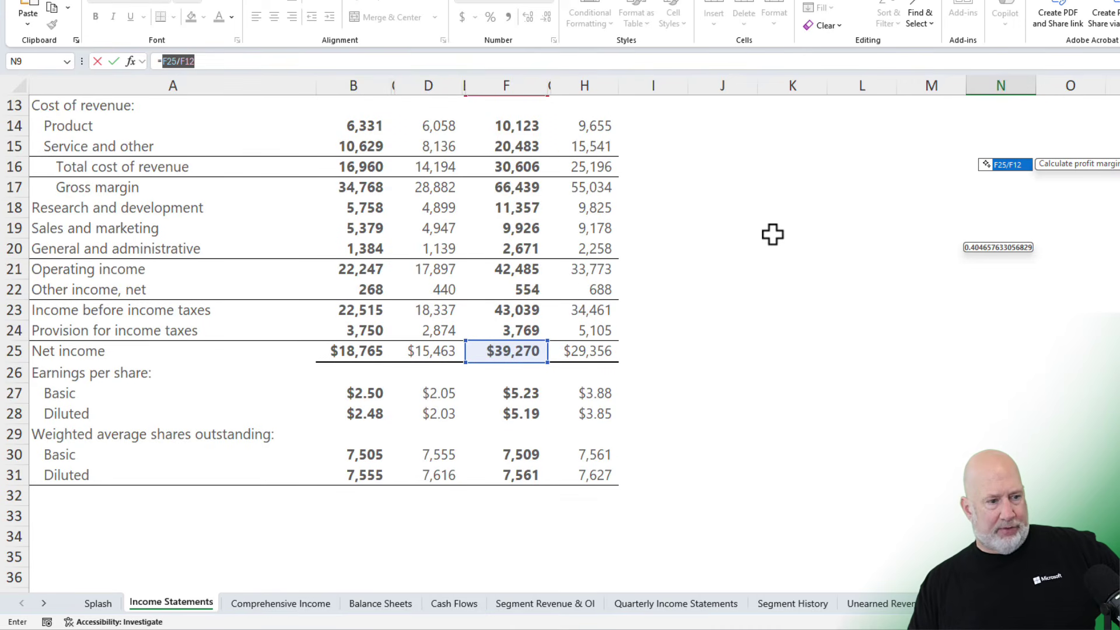
pyautogui.scroll(4, 772, 234)
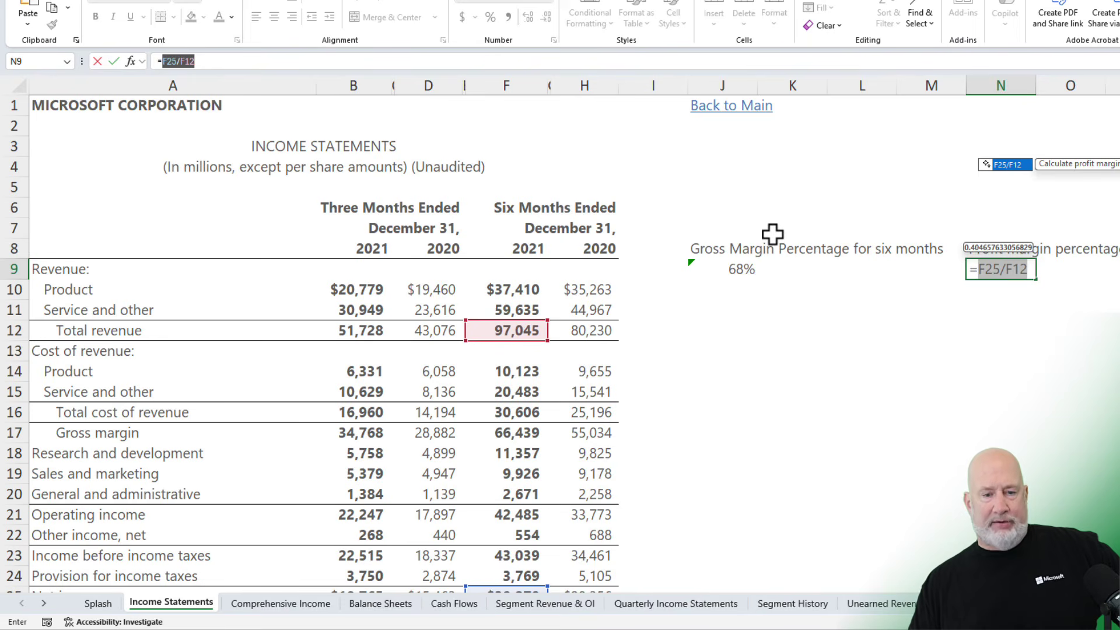
pyautogui.hotkey('ctrl', 'Return')
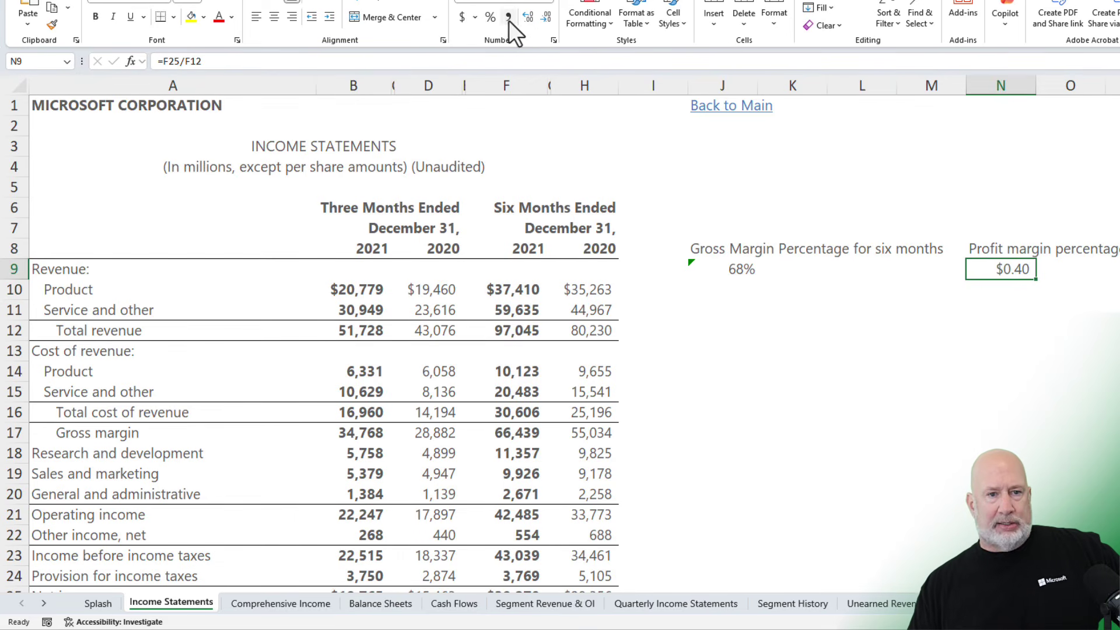
pyautogui.click(492, 18)
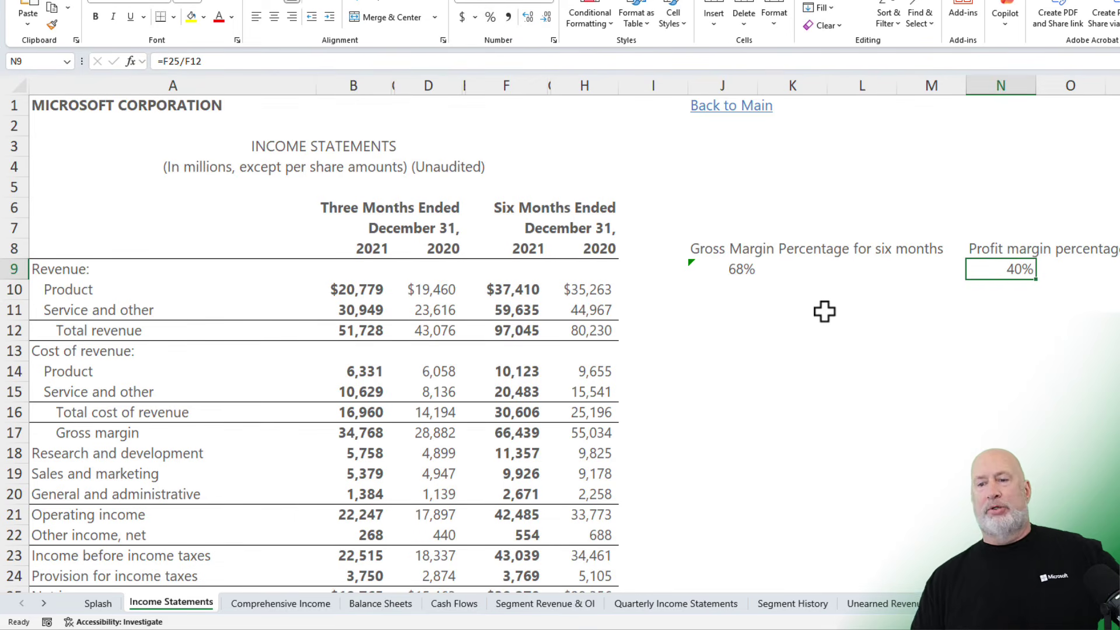